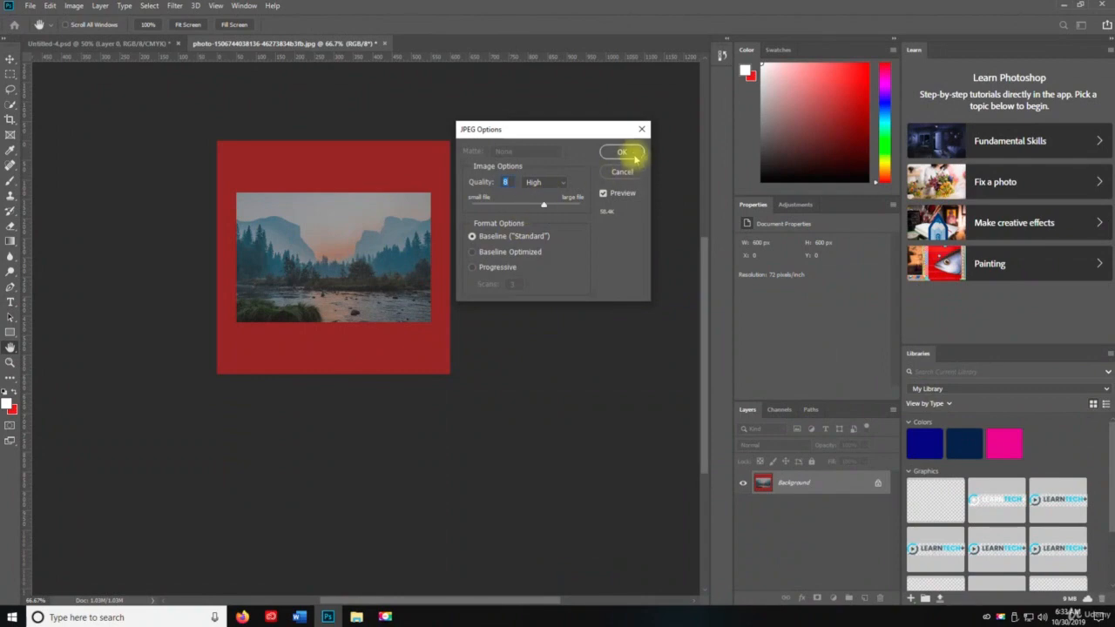
Confirm the photo's JPEG export at quality 8 (High), and save and close Untitled-4.psd
left_click(622, 153)
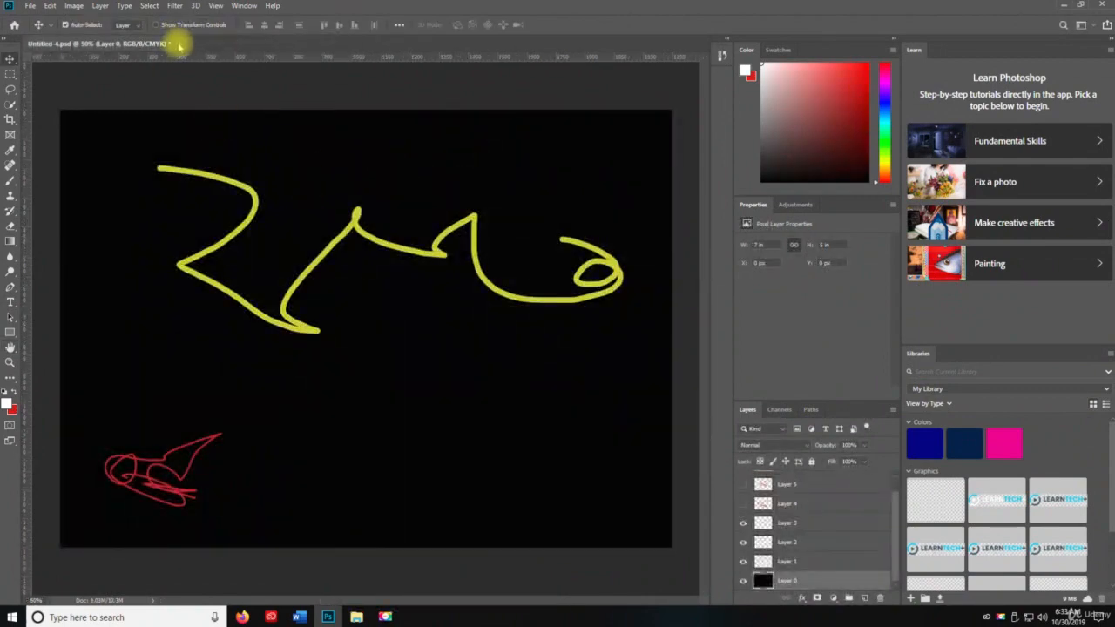
key("ctrl+s")
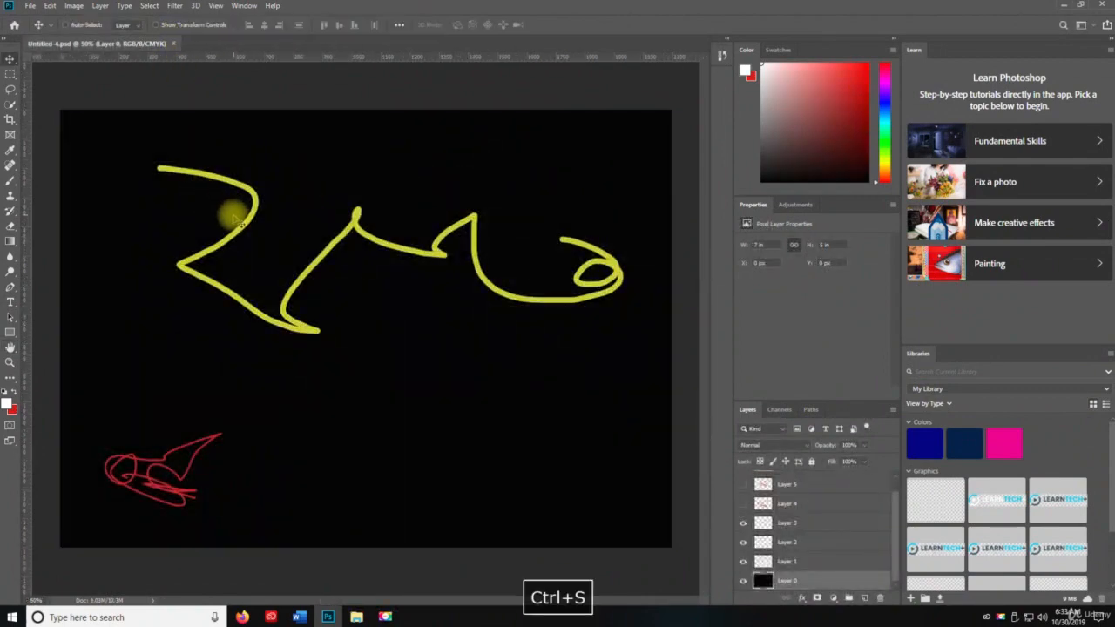
key("ctrl+w")
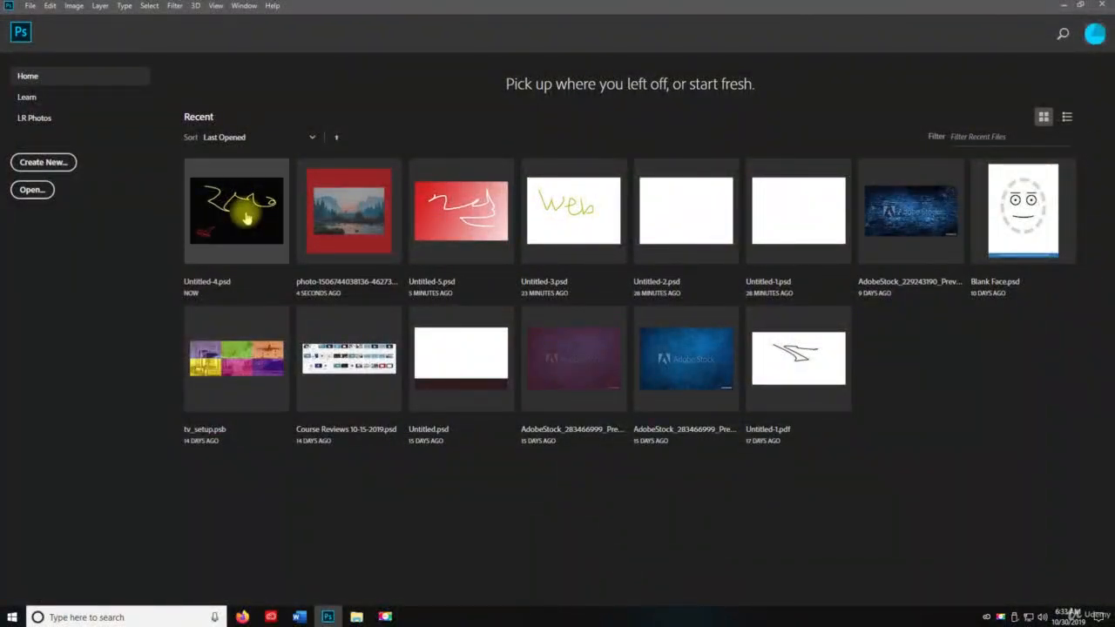
Create a new 1362 x 857 pixel document named Untitled-6 and save it to the Desktop in Photoshop format
key("ctrl+n")
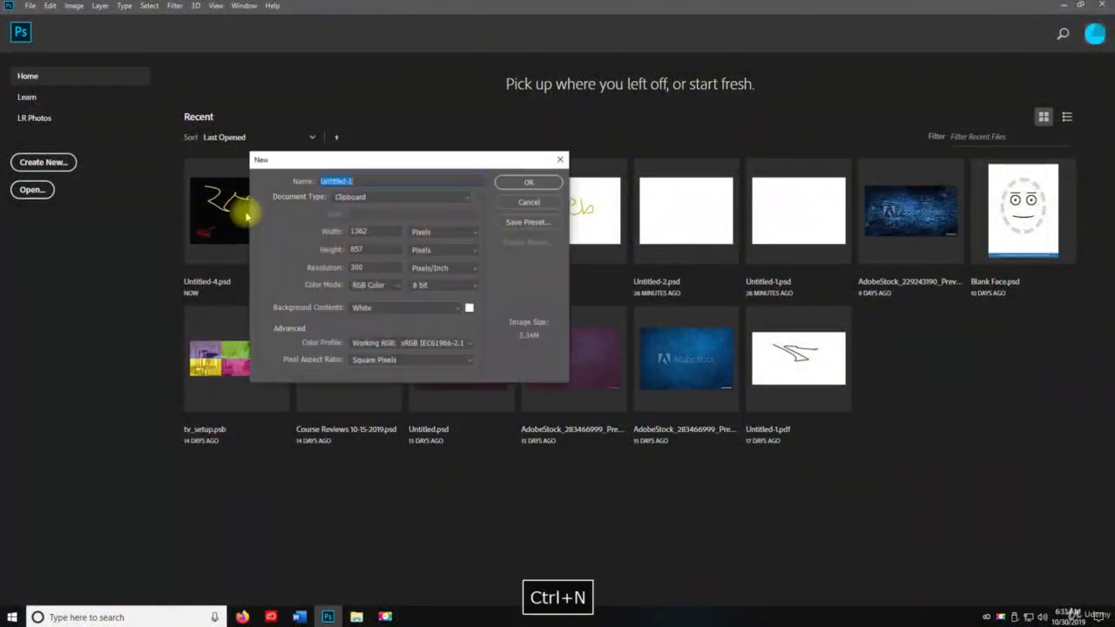
key("Right")
key("BackSpace")
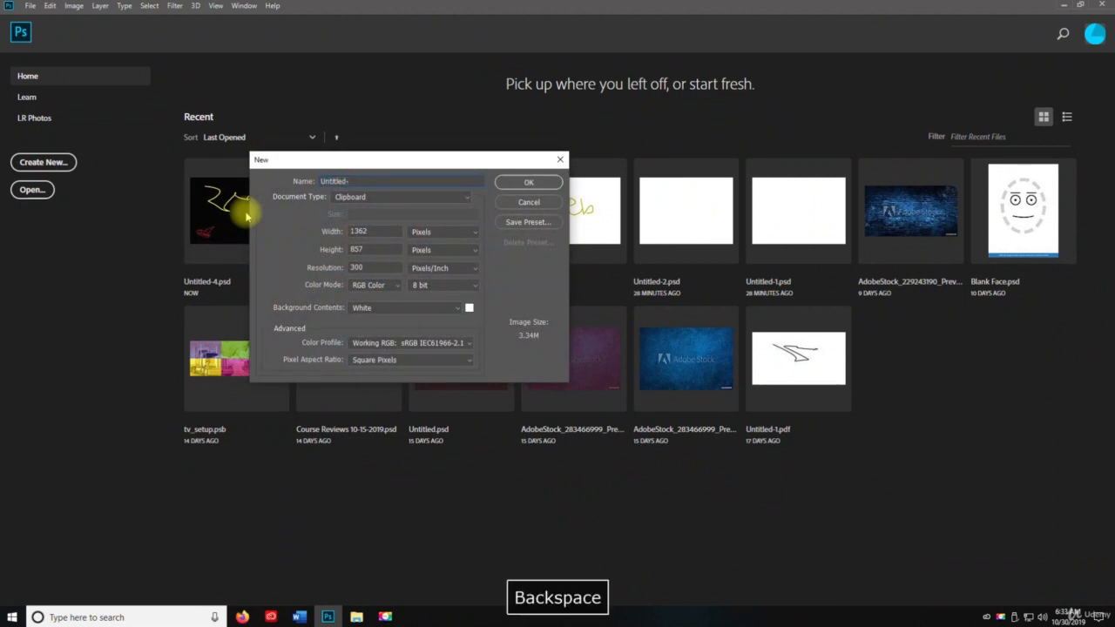
type("6")
key("Return")
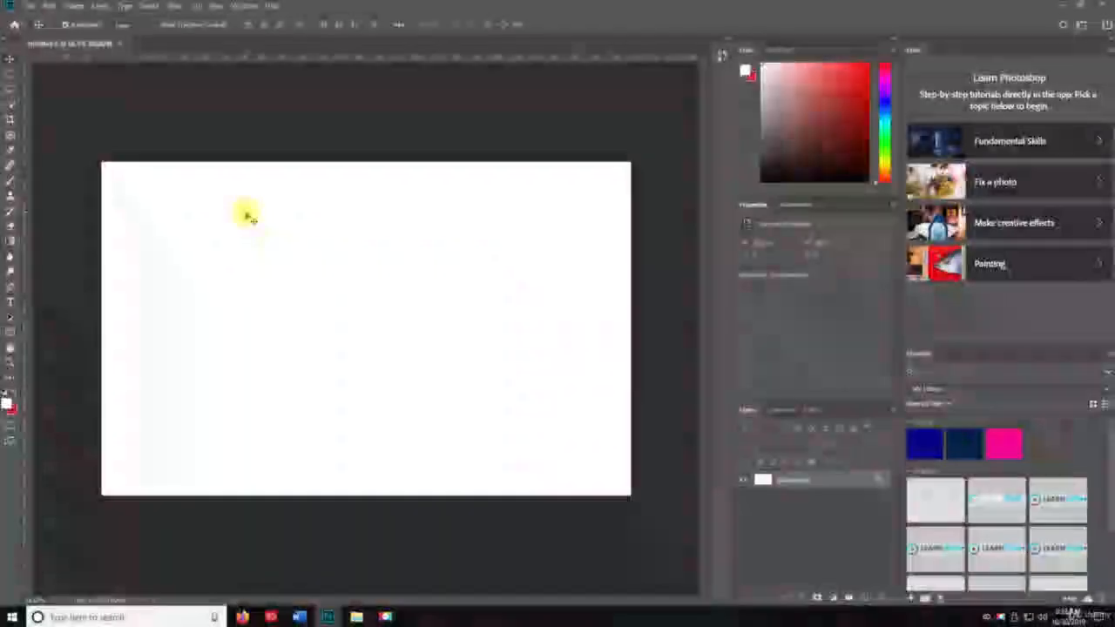
key("ctrl+shift+s")
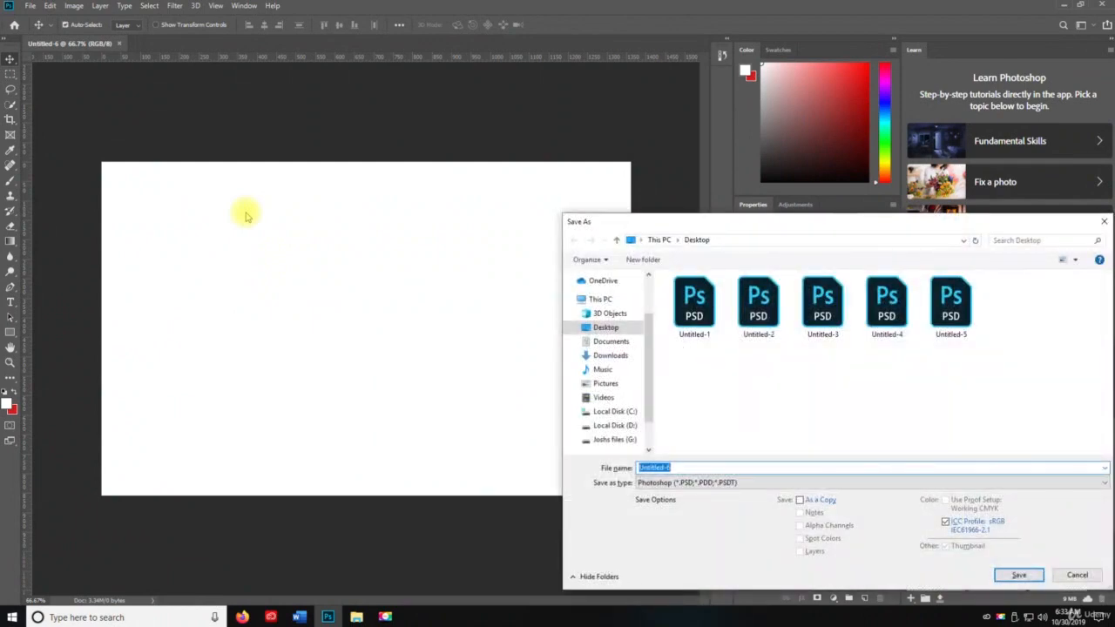
key("Return")
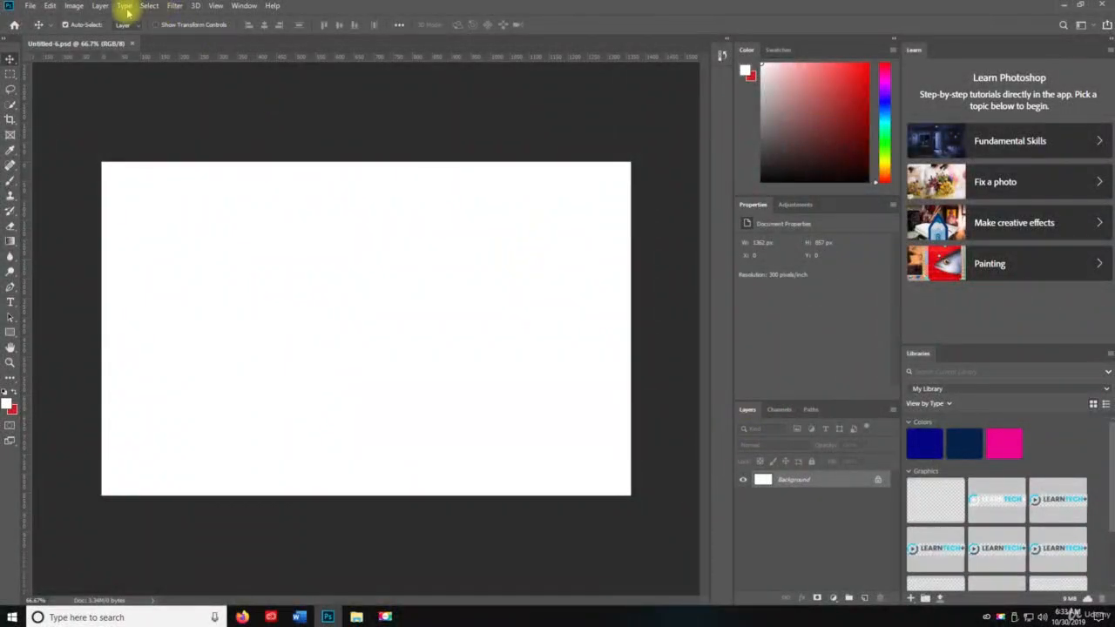
left_click(101, 7)
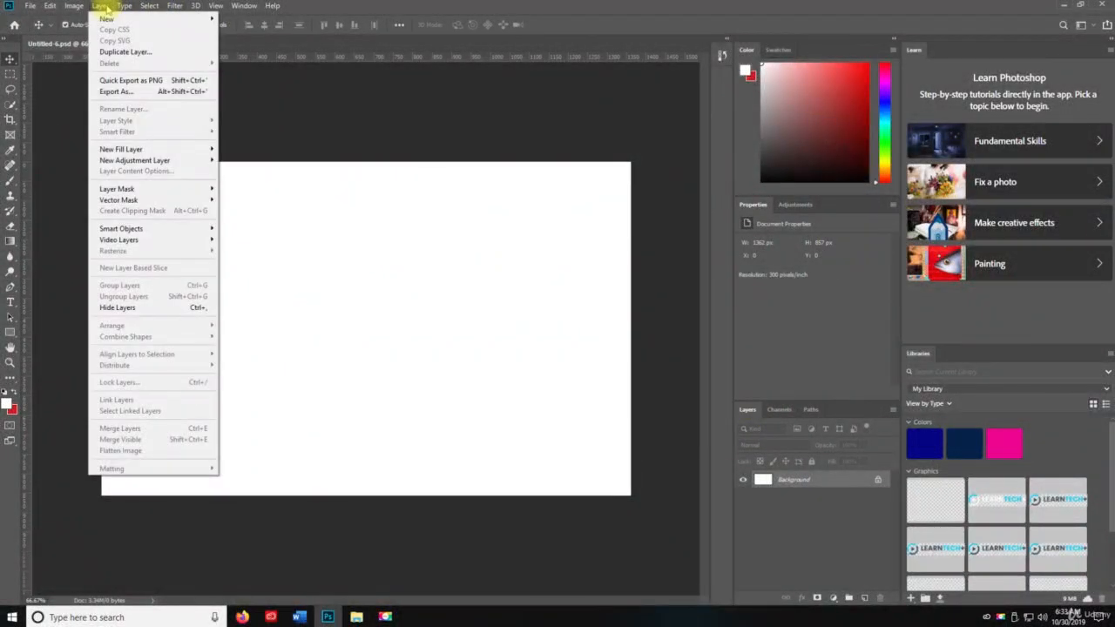
mouse_move(105, 18)
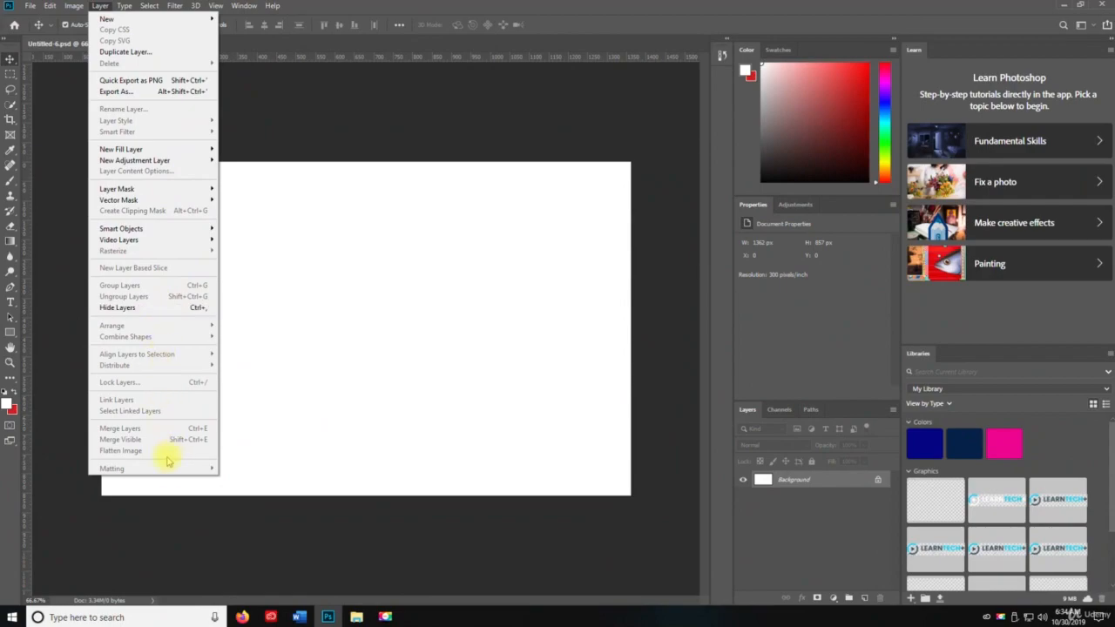
left_click(520, 129)
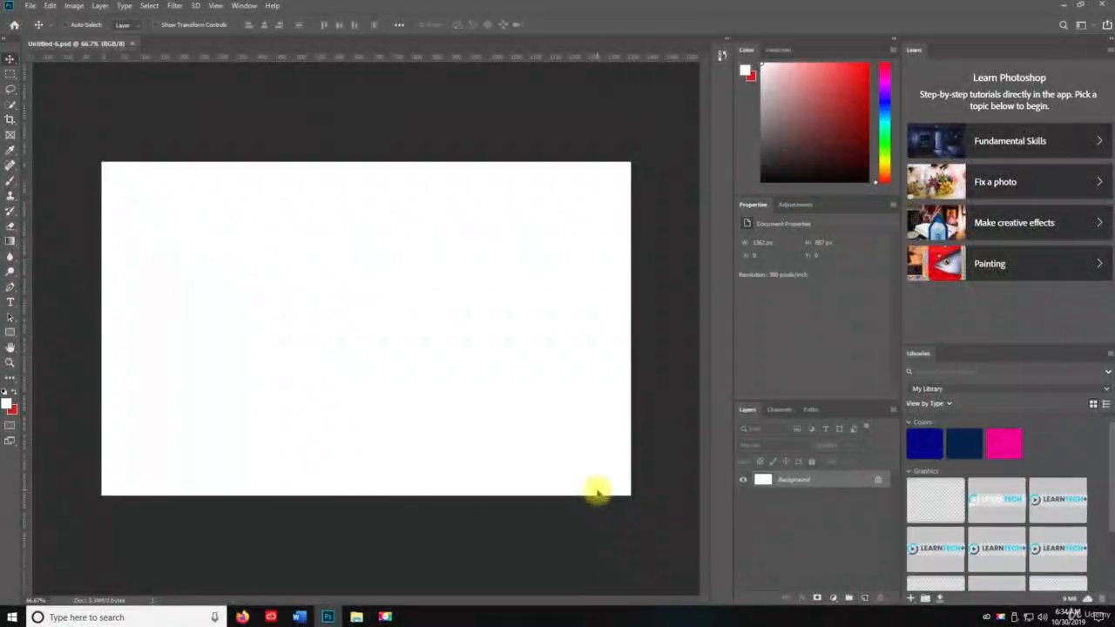
Add a new layer with a red colour label, Normal blending mode and 100% opacity
key("ctrl+shift+n")
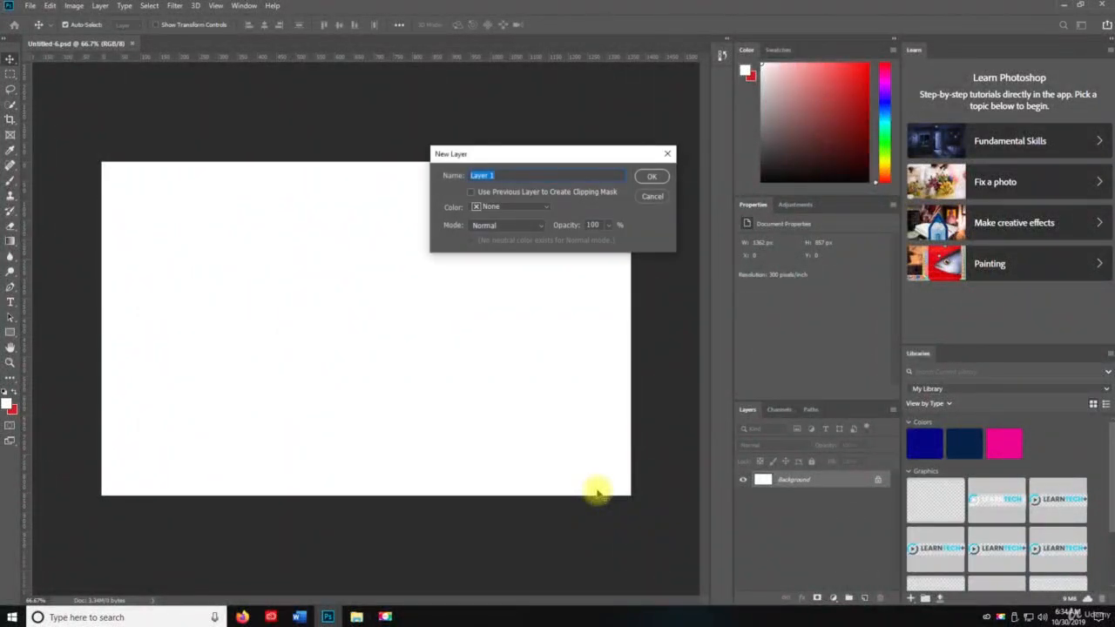
left_click(523, 207)
left_click(493, 238)
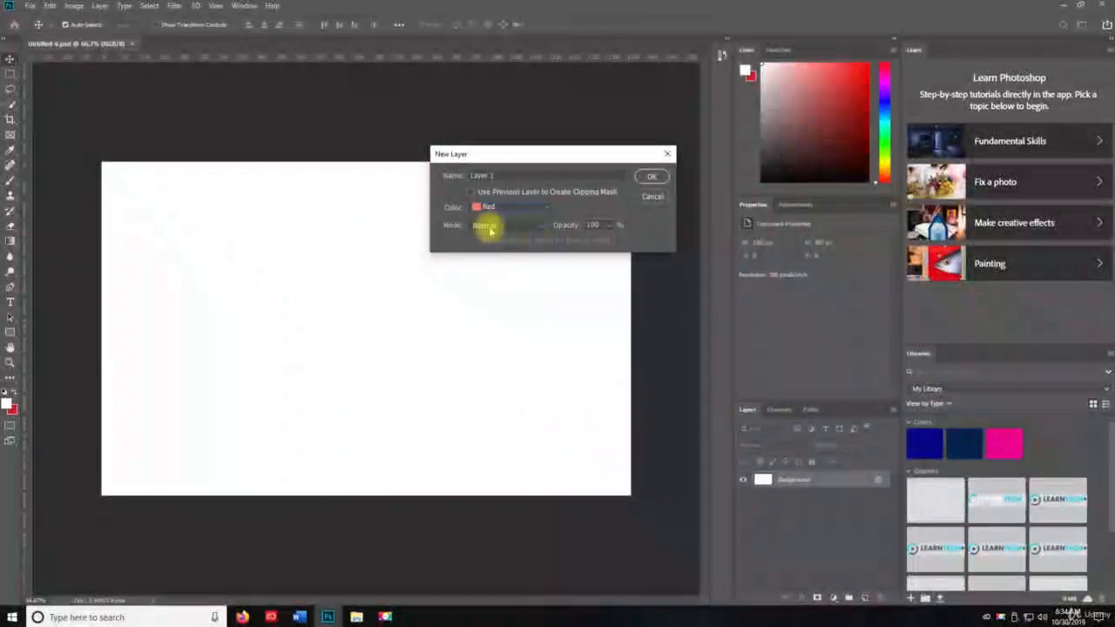
left_click(489, 225)
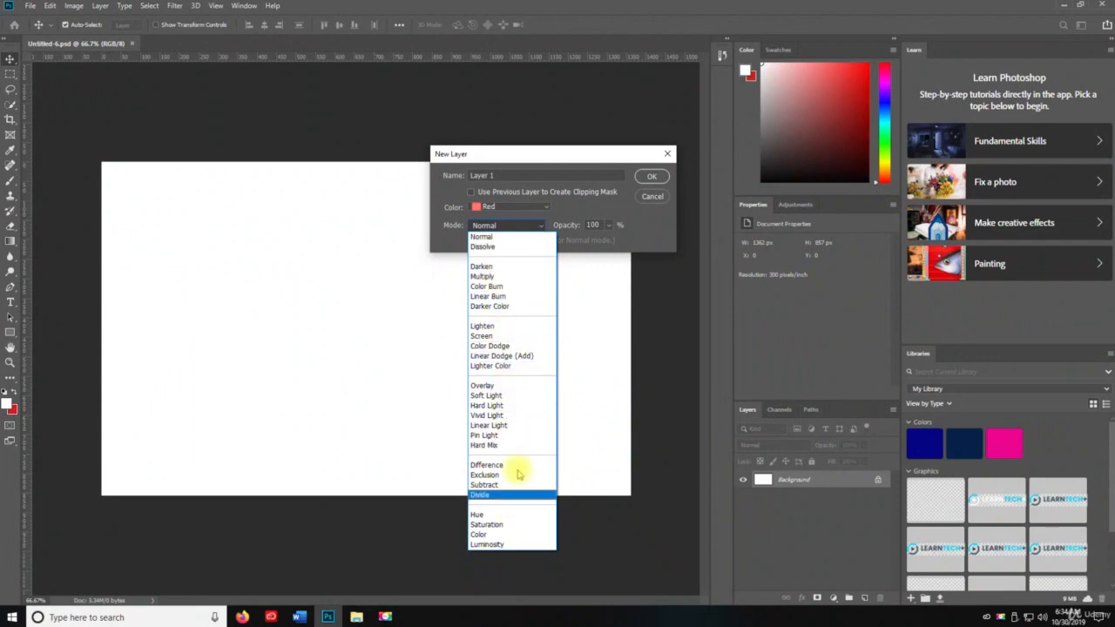
left_click(499, 234)
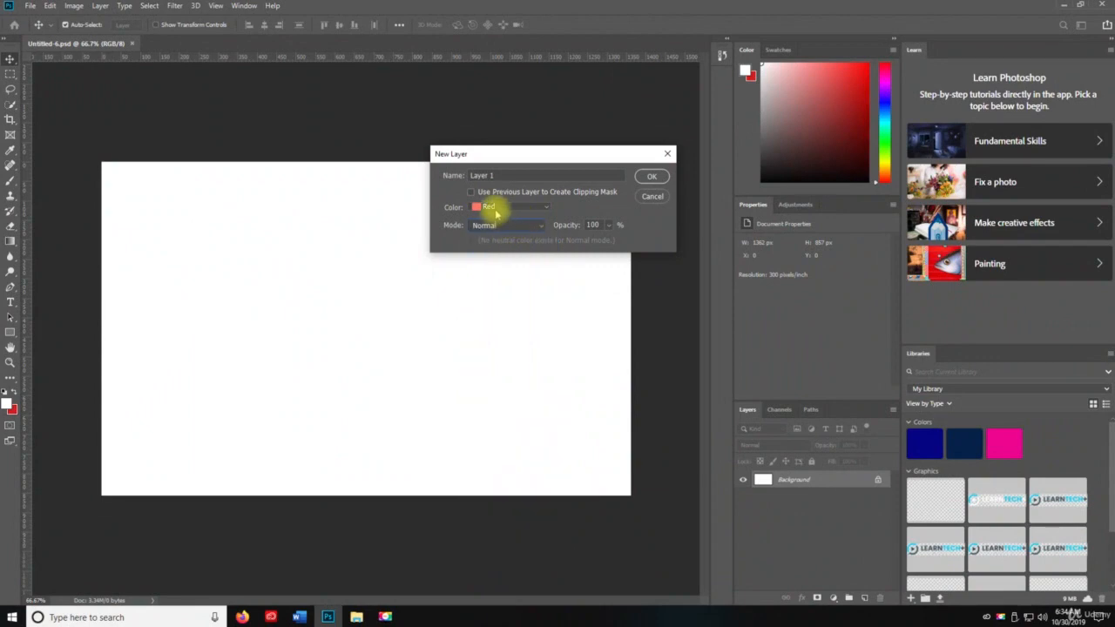
left_click(652, 176)
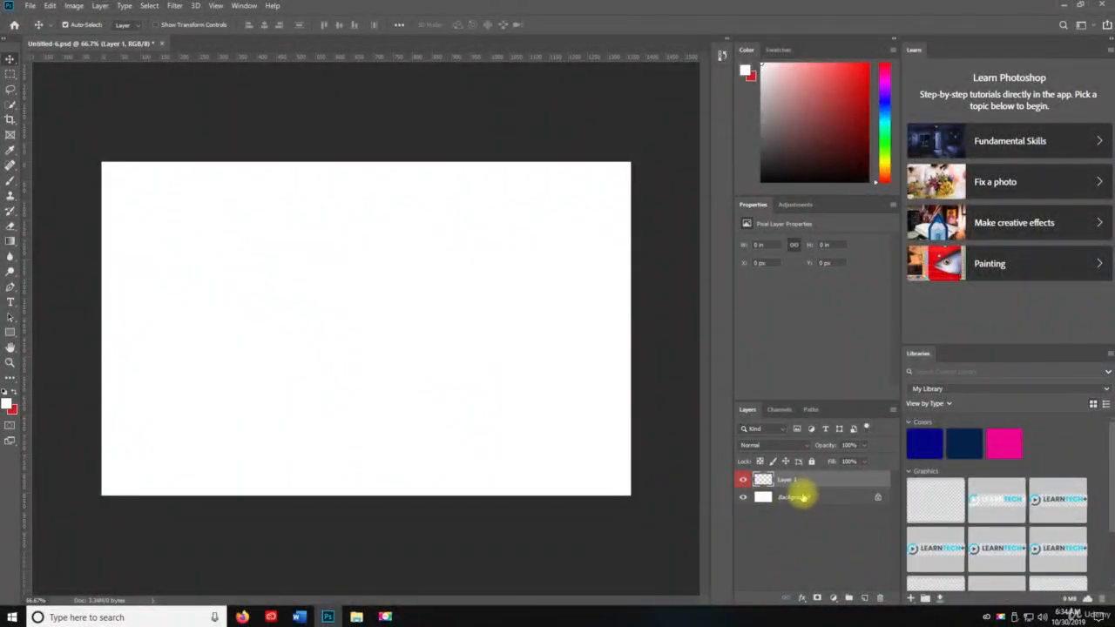
Add a second new layer with an orange colour label above the red-labelled layer
key("ctrl+shift+n")
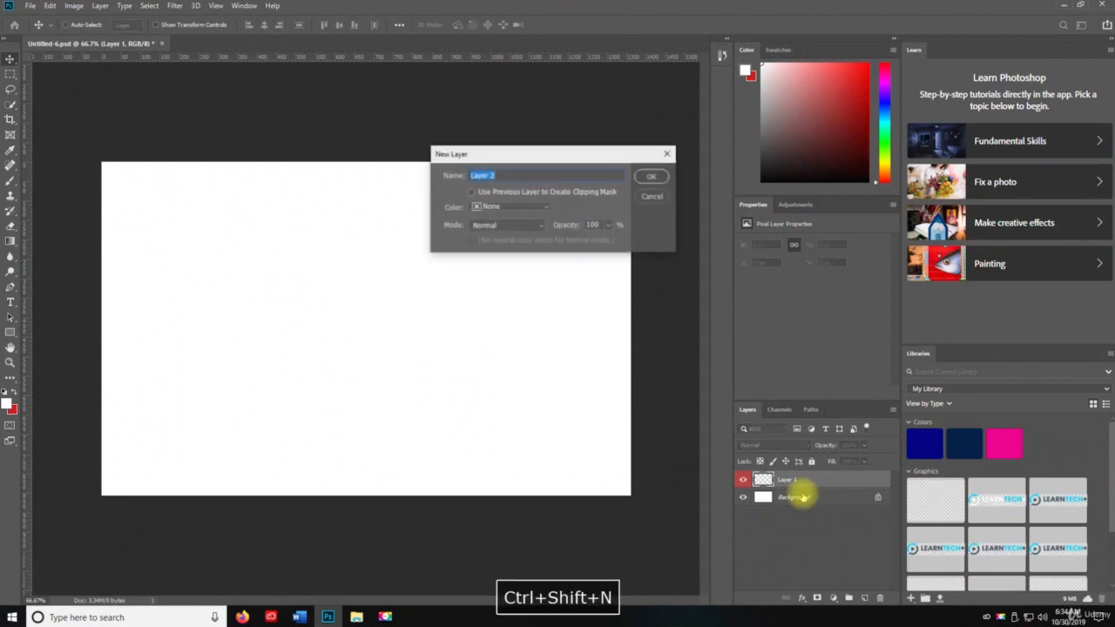
left_click(501, 207)
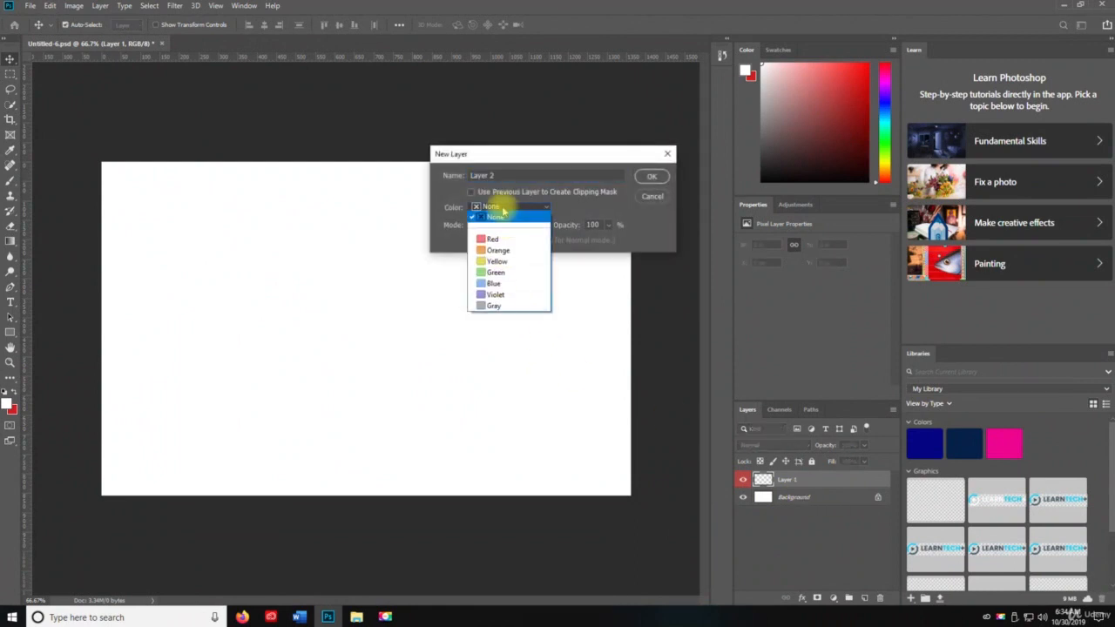
left_click(501, 250)
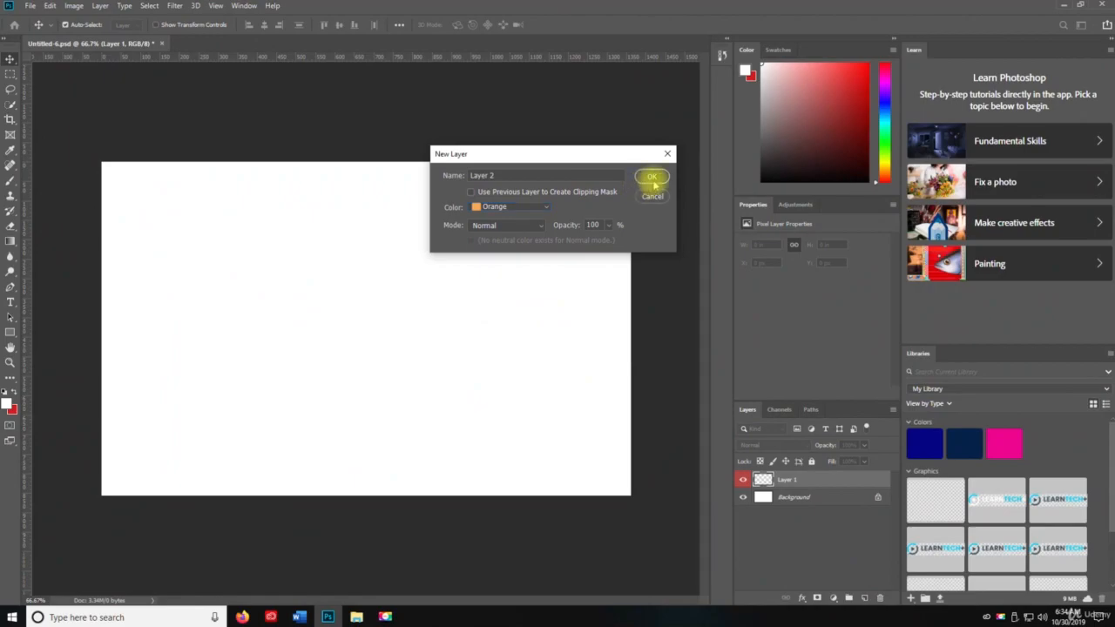
left_click(652, 178)
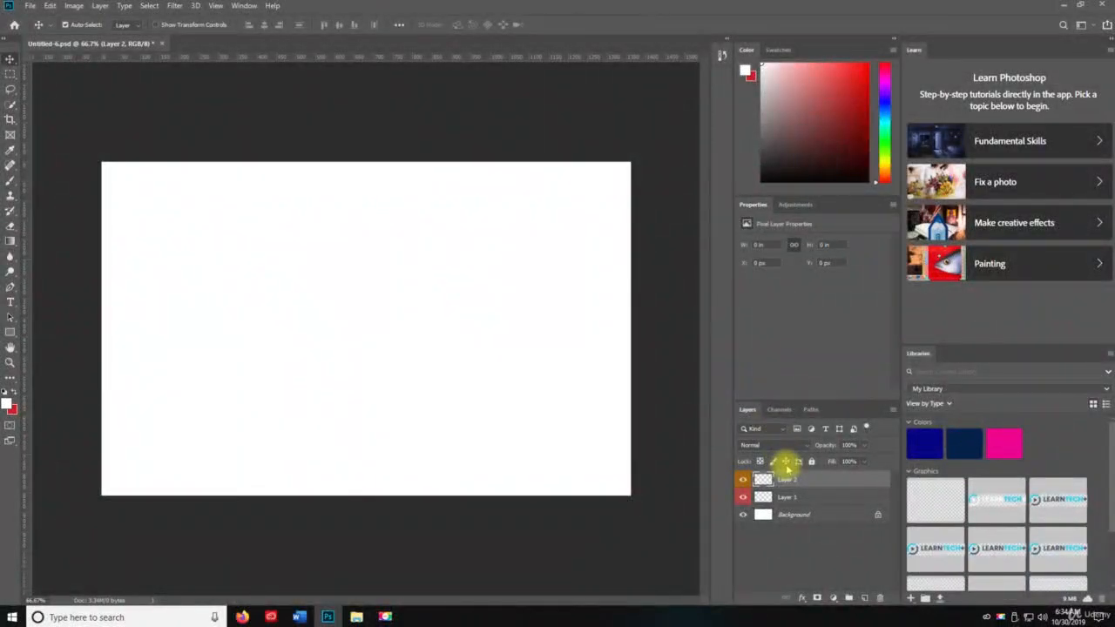
Add a third new layer with a yellow colour label above the orange-labelled one
key("ctrl+shift+n")
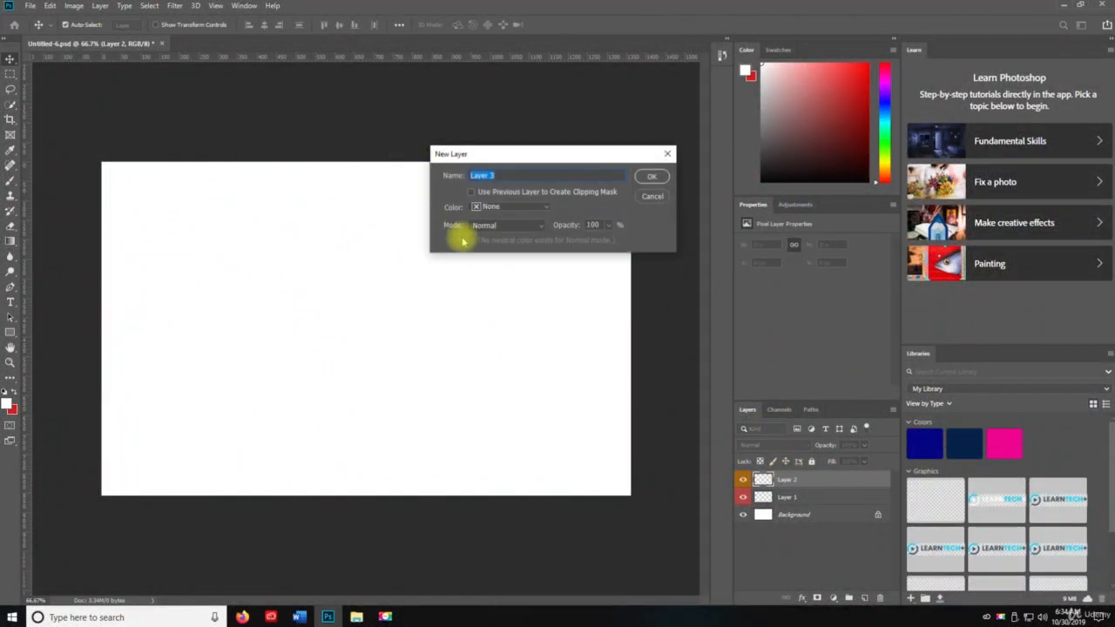
left_click(481, 207)
left_click(500, 263)
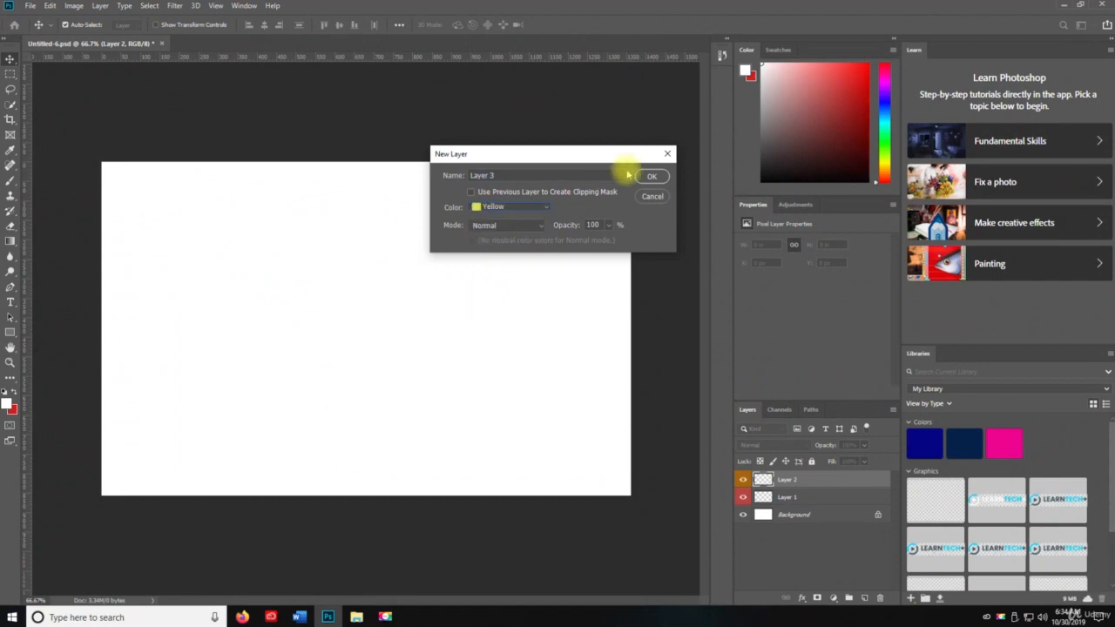
left_click(652, 177)
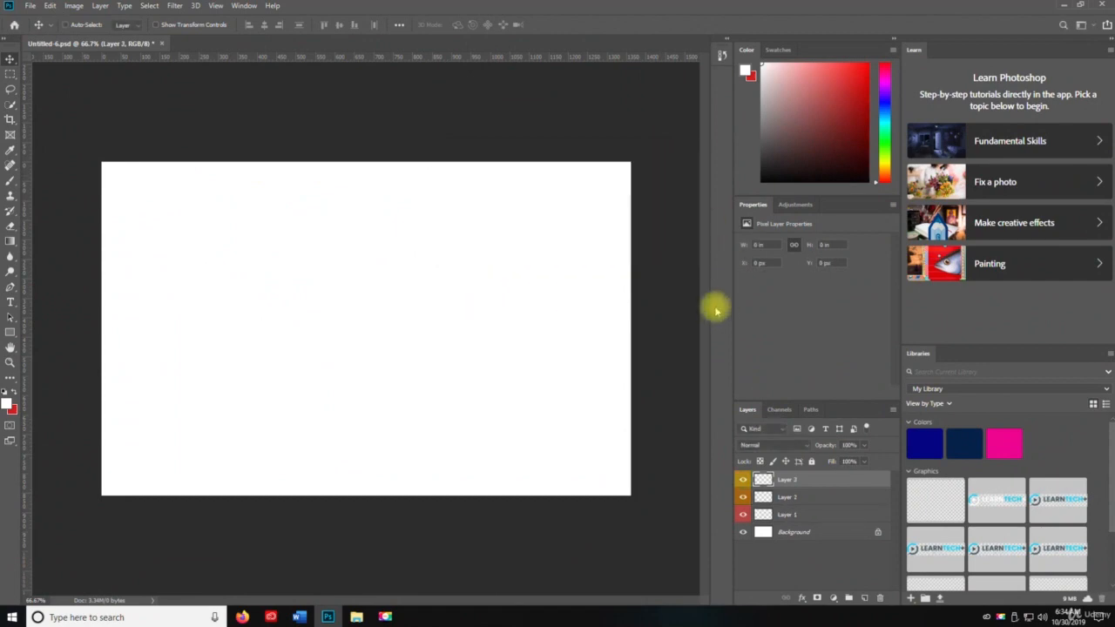
Add a fourth new layer with a green colour label above the yellow-labelled one
key("ctrl+shift+n")
left_click(511, 209)
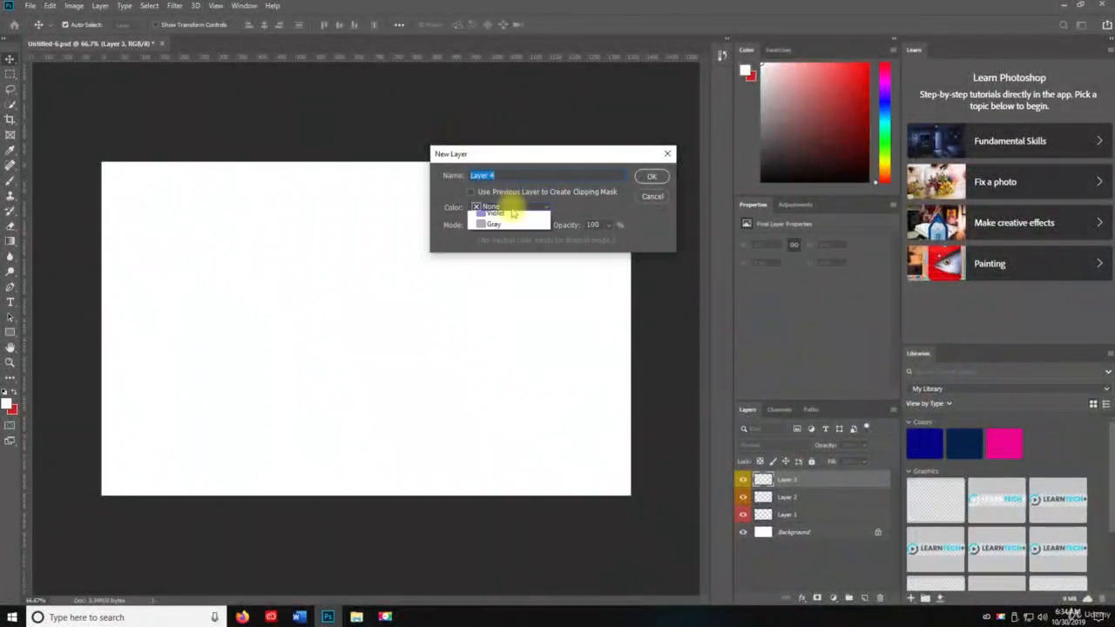
left_click(502, 277)
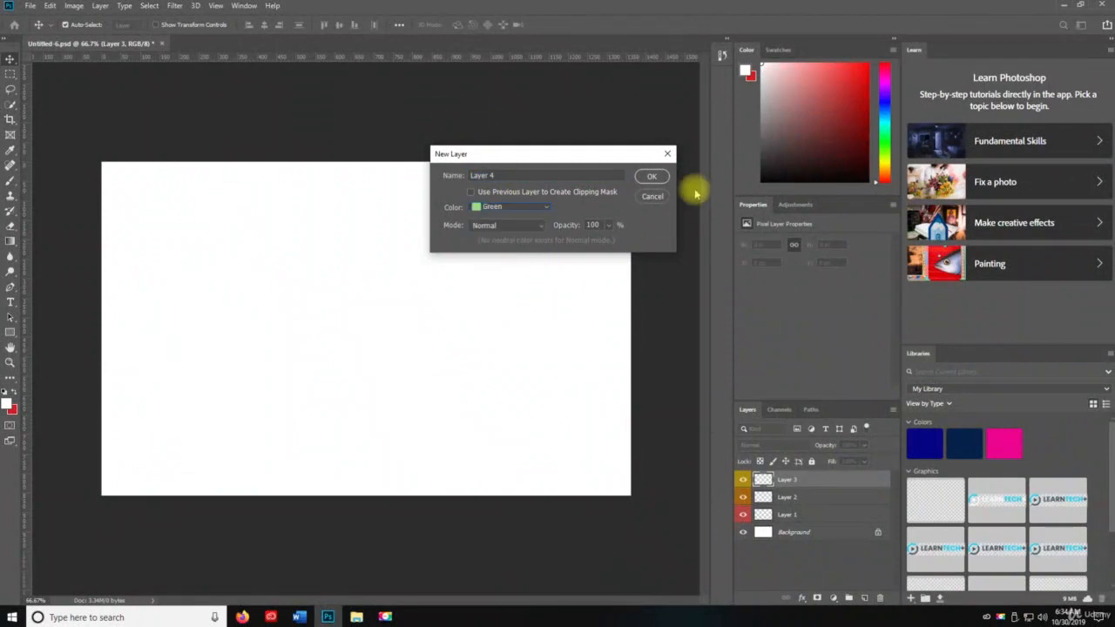
left_click(652, 177)
Add a fifth new layer with a blue colour label above the green-labelled one
key("ctrl+shift+n")
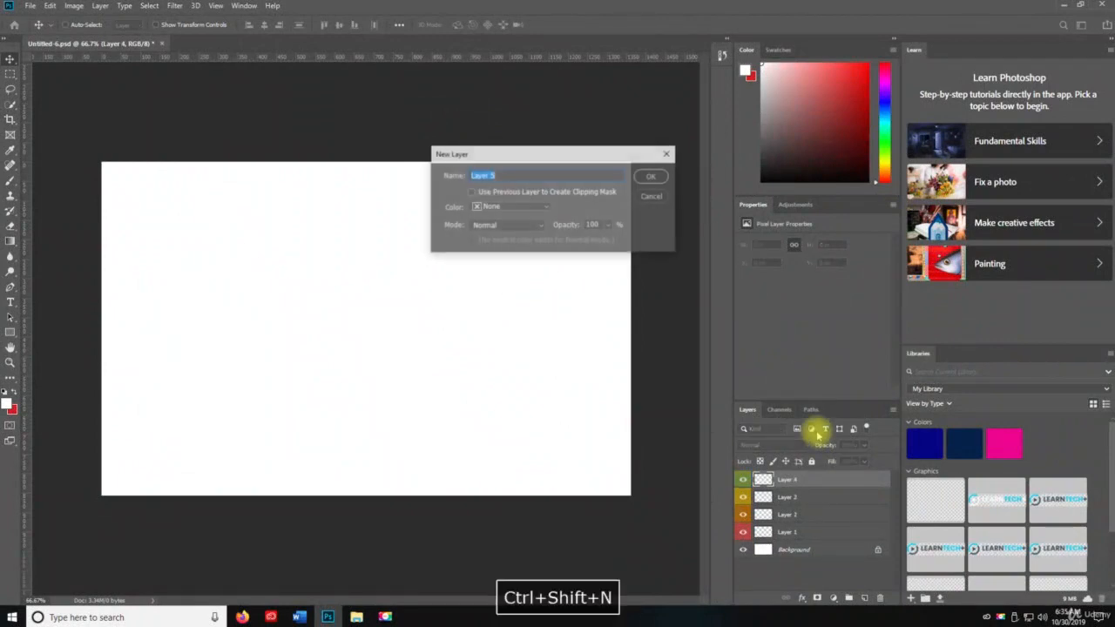
left_click(508, 207)
left_click(502, 289)
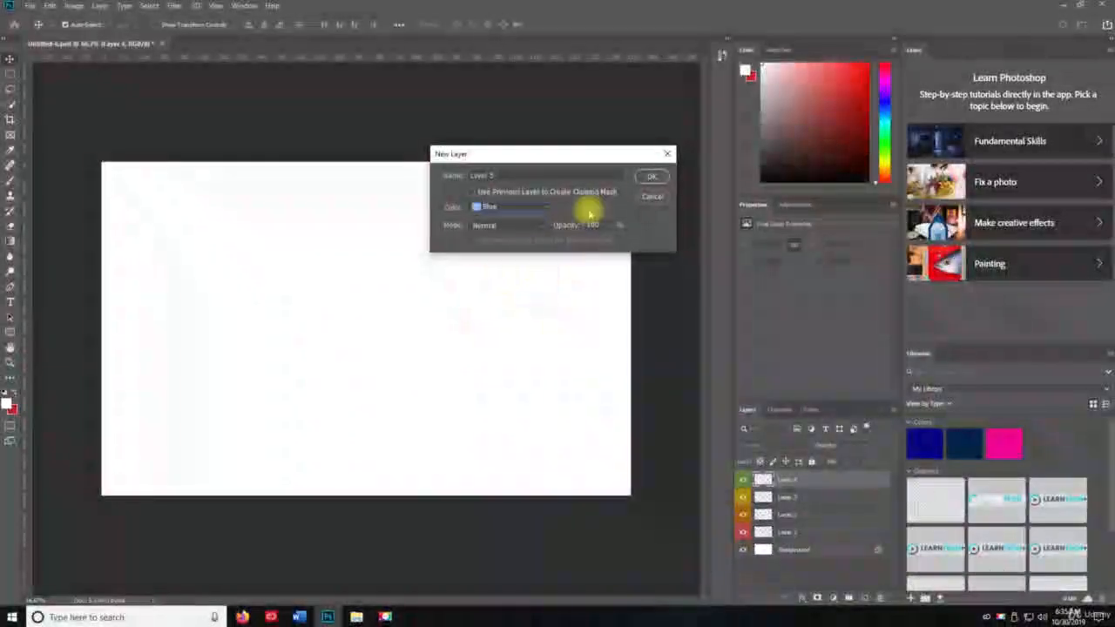
left_click(643, 179)
Add a sixth new layer with a violet colour label above the blue-labelled one
key("ctrl+shift+n")
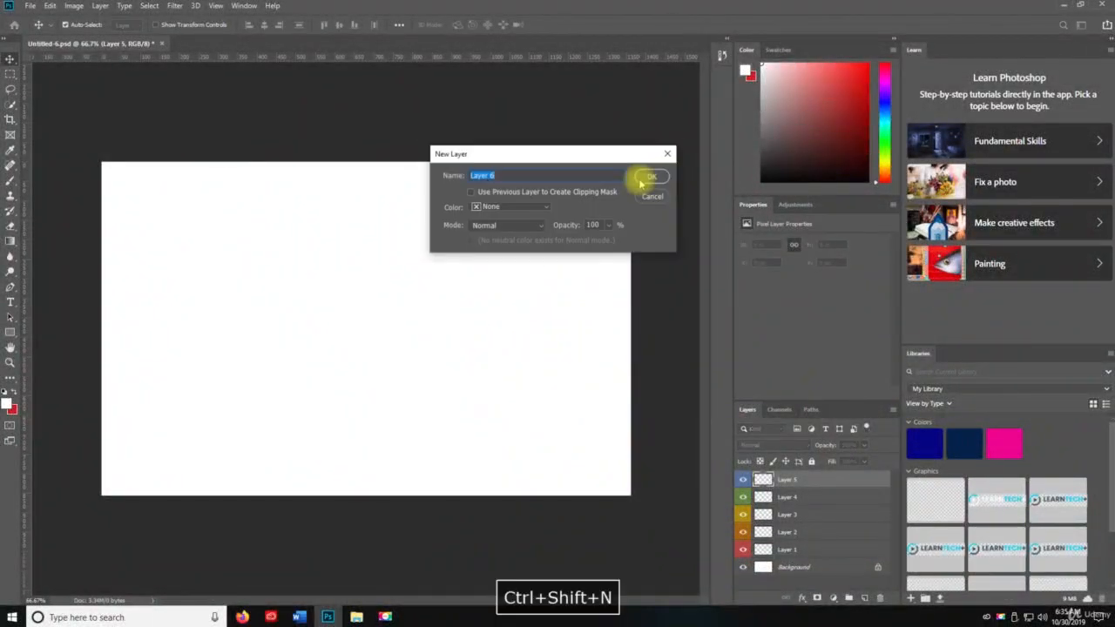
left_click(510, 206)
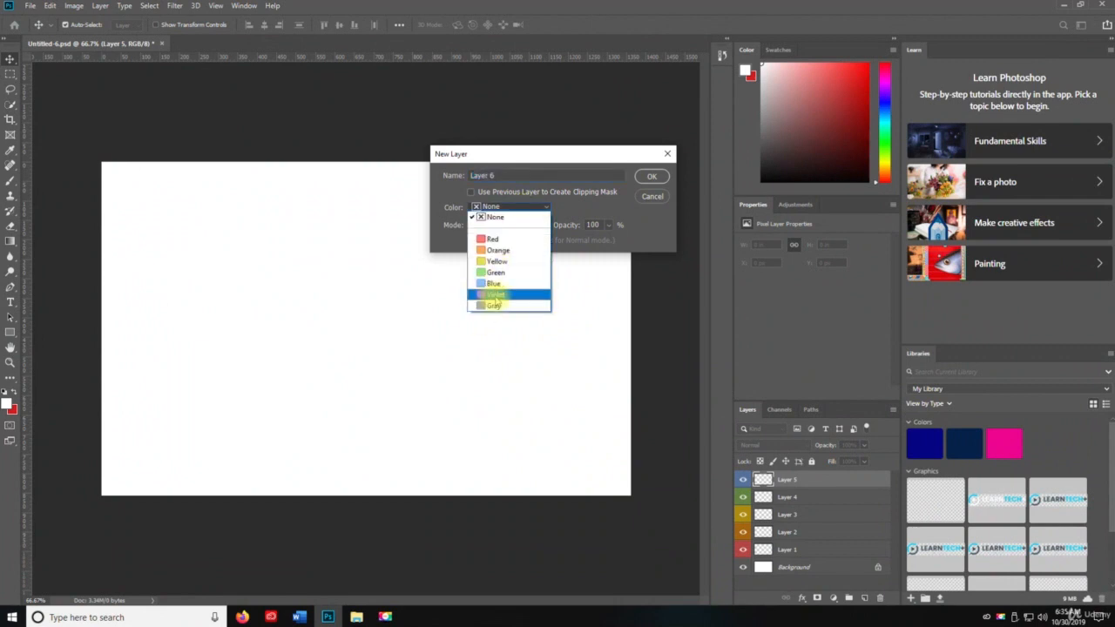
left_click(493, 295)
left_click(652, 176)
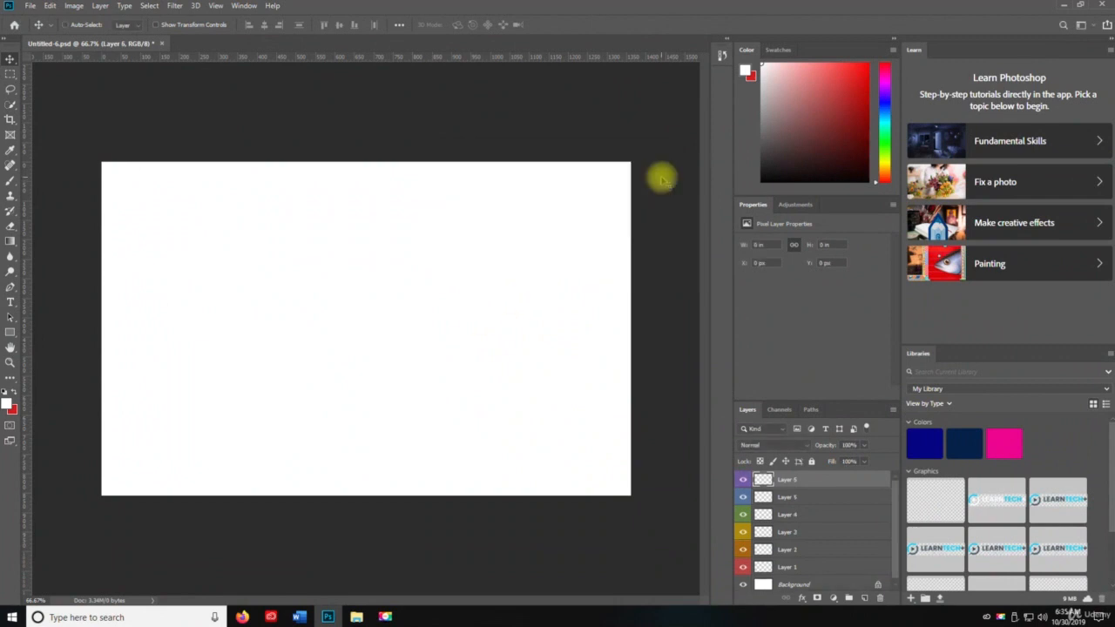
Add a seventh new layer with a gray colour label and enlarge the layer list to show the whole stack
key("ctrl+shift+n")
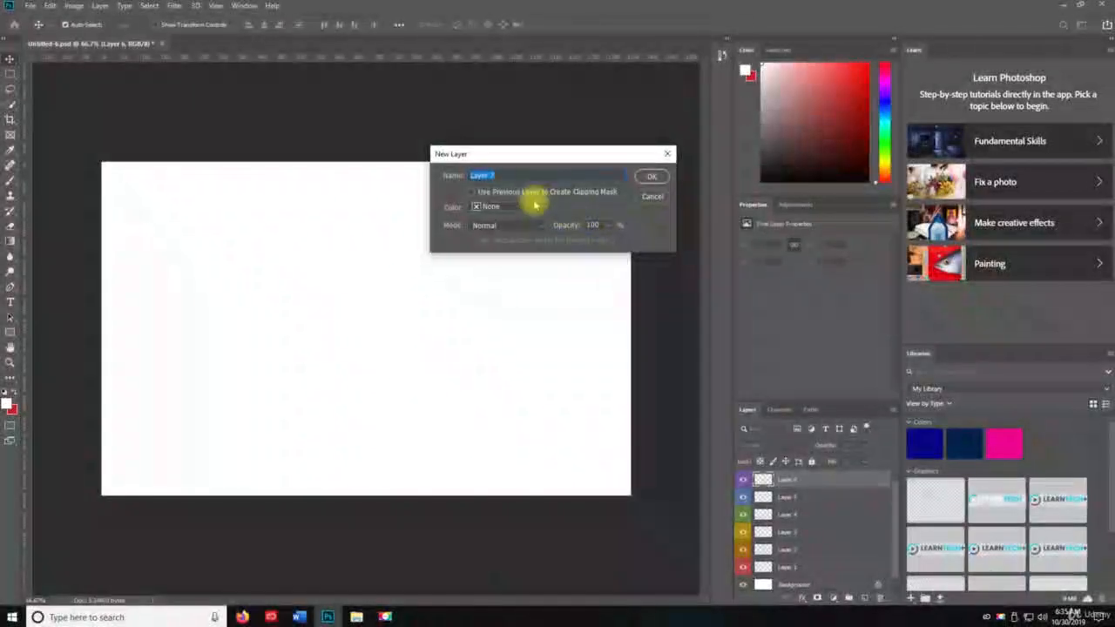
left_click(523, 206)
left_click(505, 309)
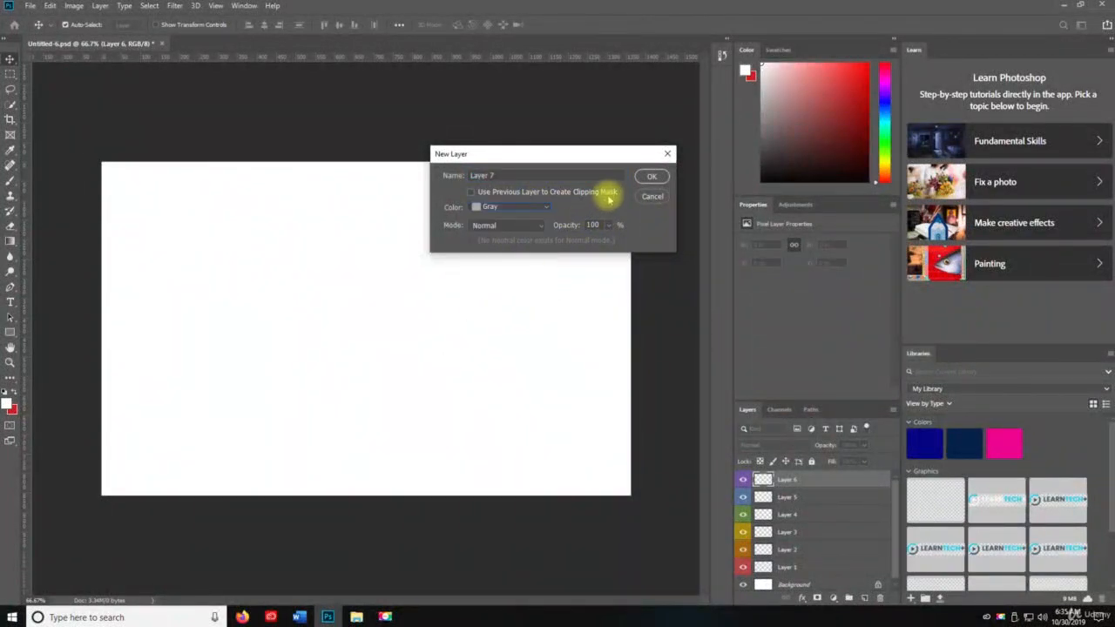
left_click(651, 176)
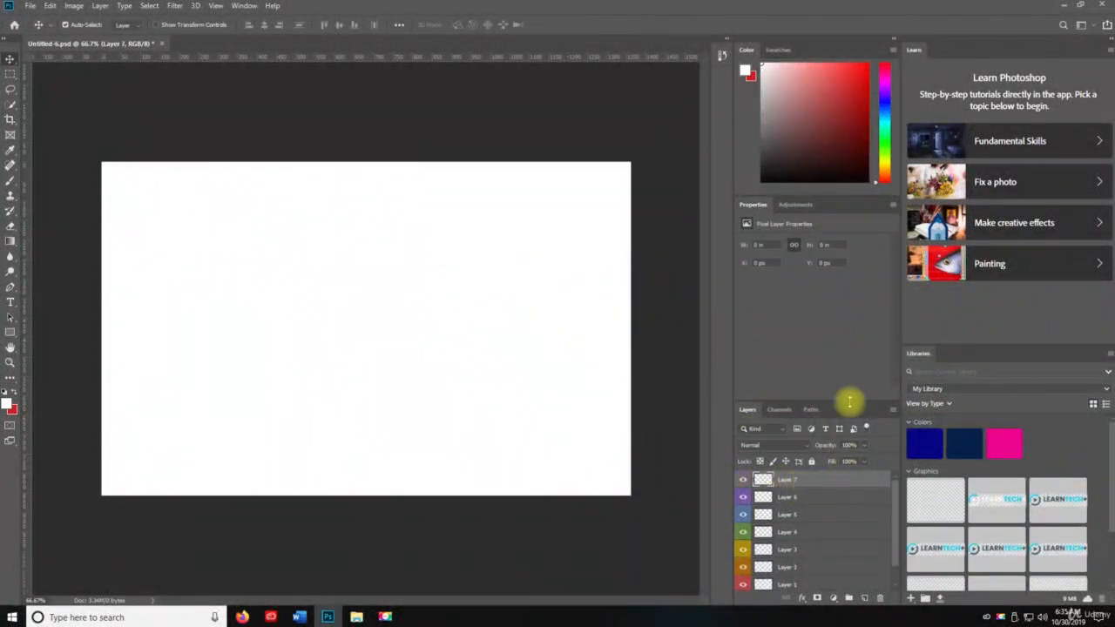
left_click_drag(819, 398, 813, 274)
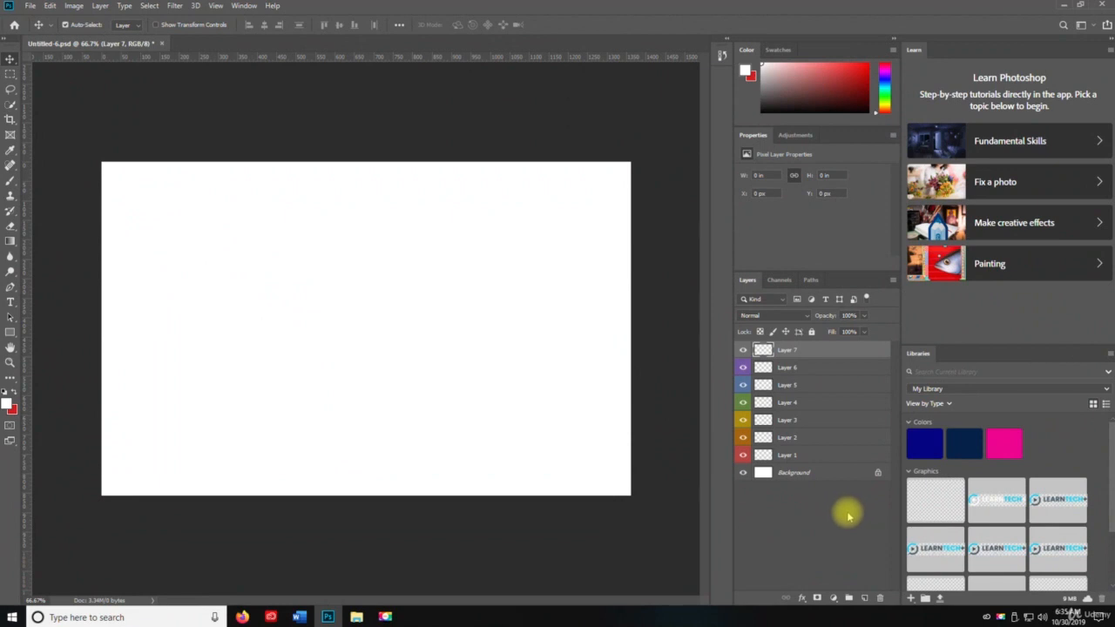
Duplicate the gray-labelled Layer 7 and select the copy
key("ctrl+j")
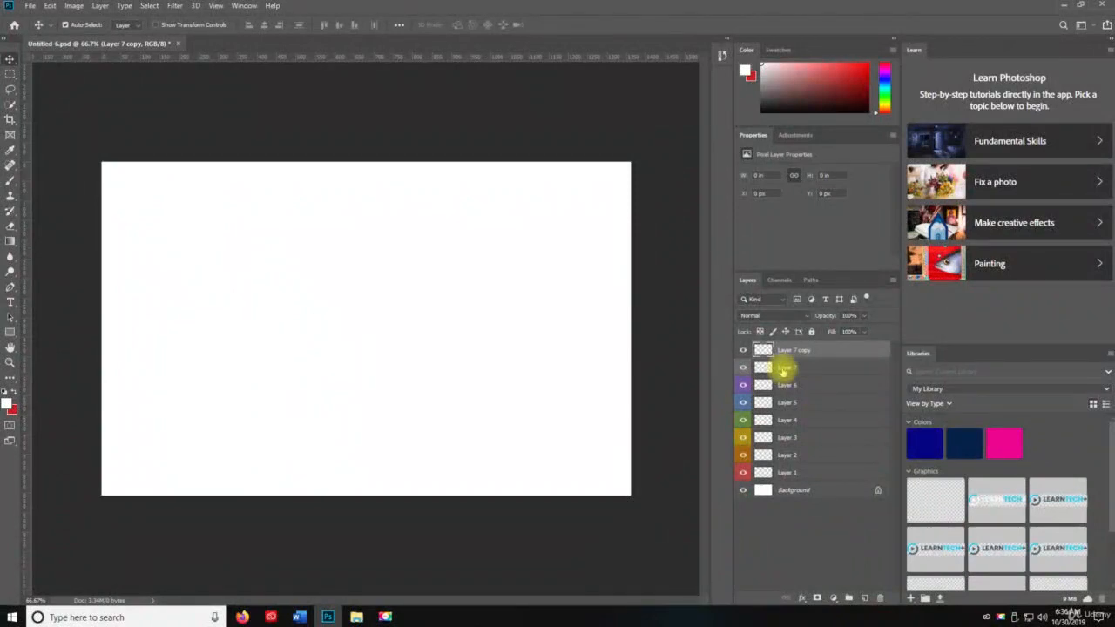
key("ctrl+shift+j")
left_click(784, 369)
left_click(795, 353)
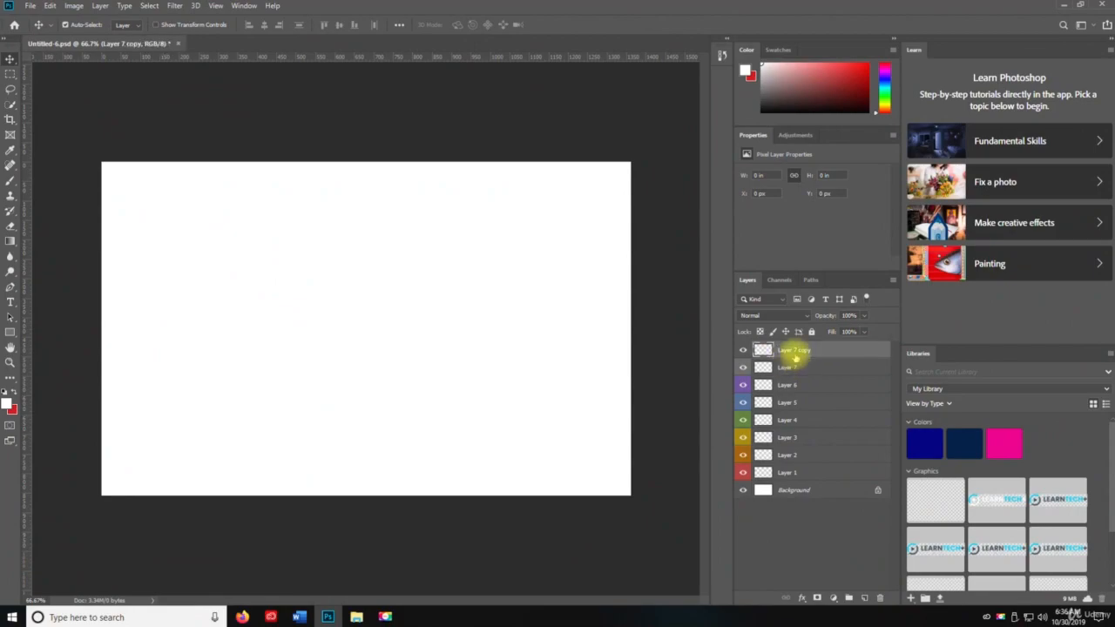
key("ctrl+shift+j")
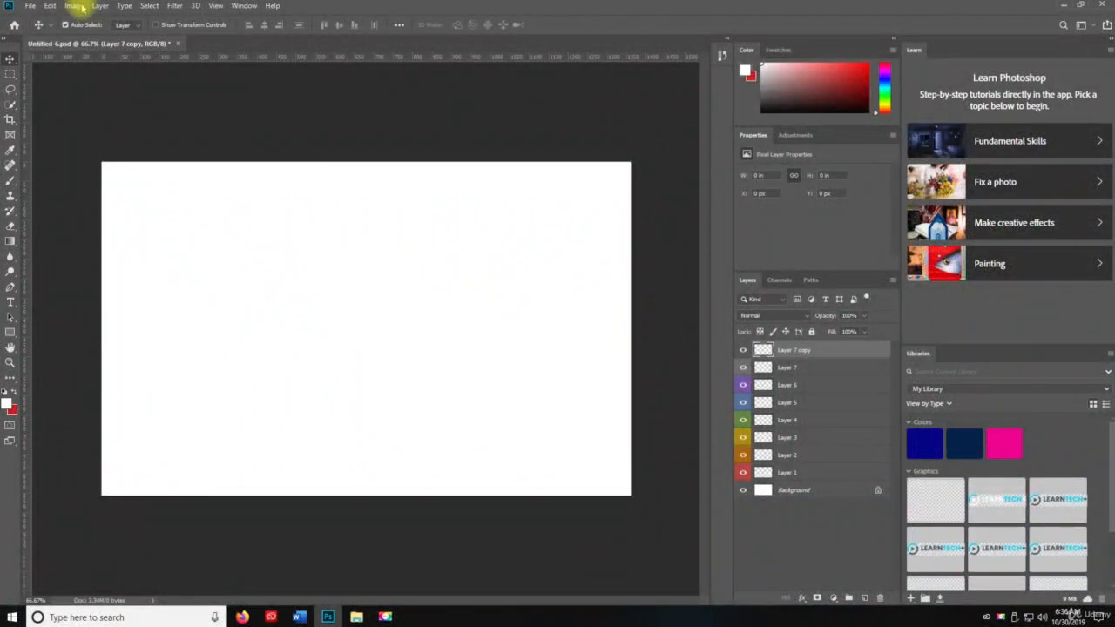
left_click(100, 6)
mouse_move(101, 18)
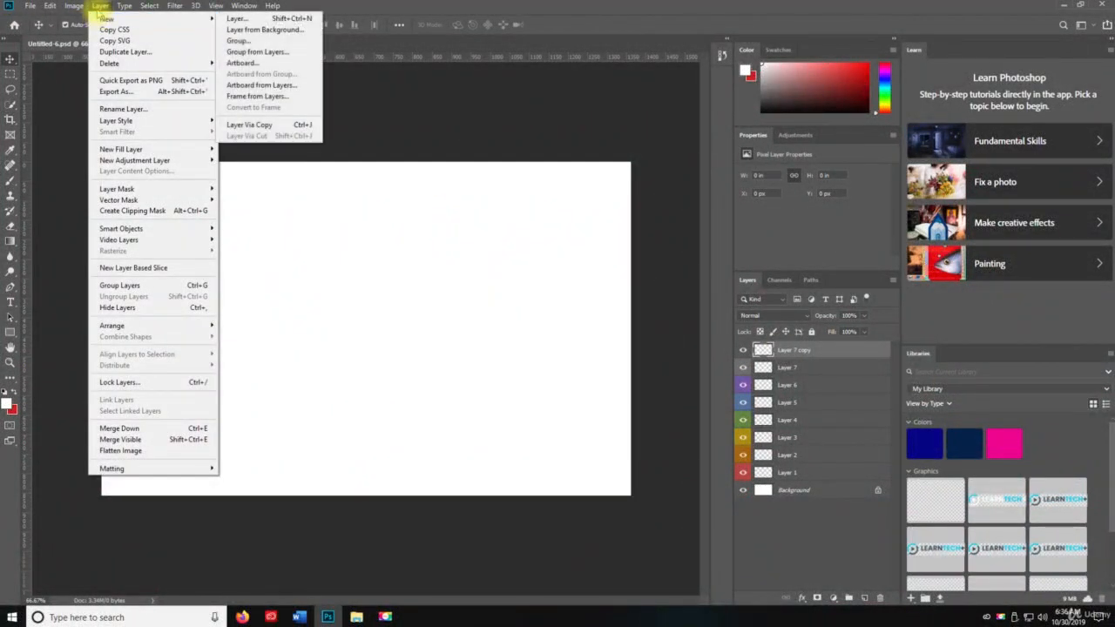
left_click(96, 6)
left_click(98, 6)
left_click(110, 52)
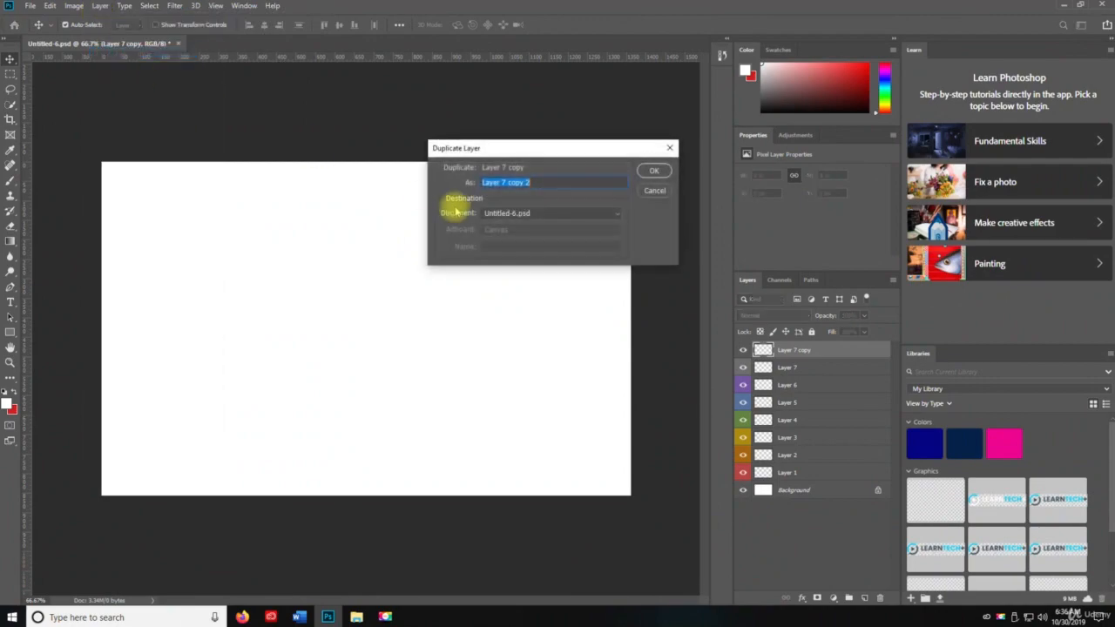
left_click(654, 194)
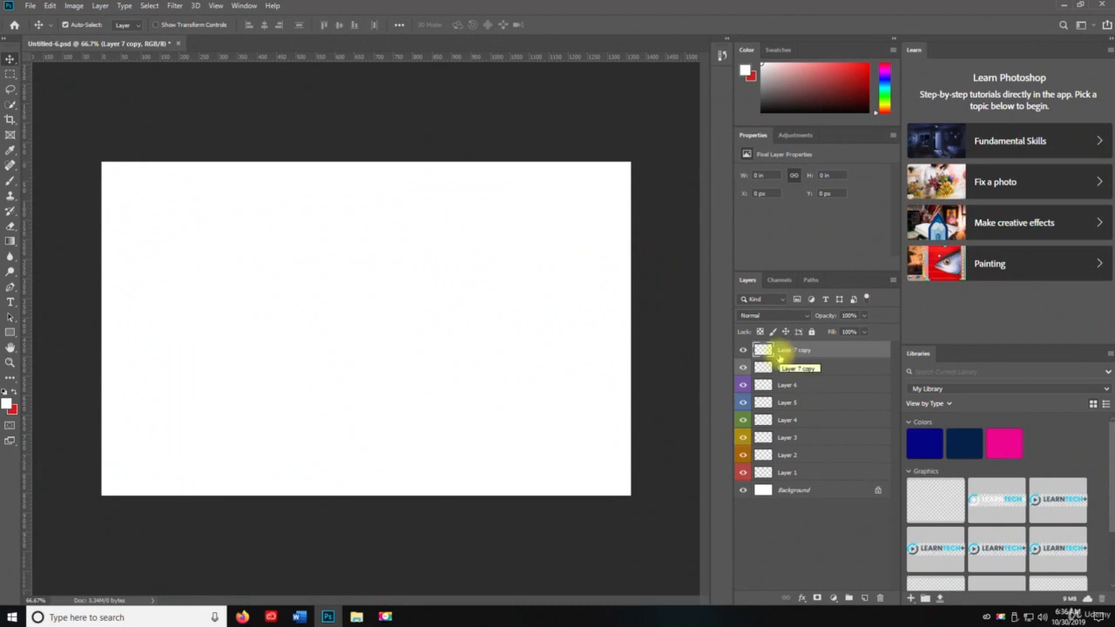
Delete the Layer 7 copy and try a quick PNG export of the empty Layer 7
key("Delete")
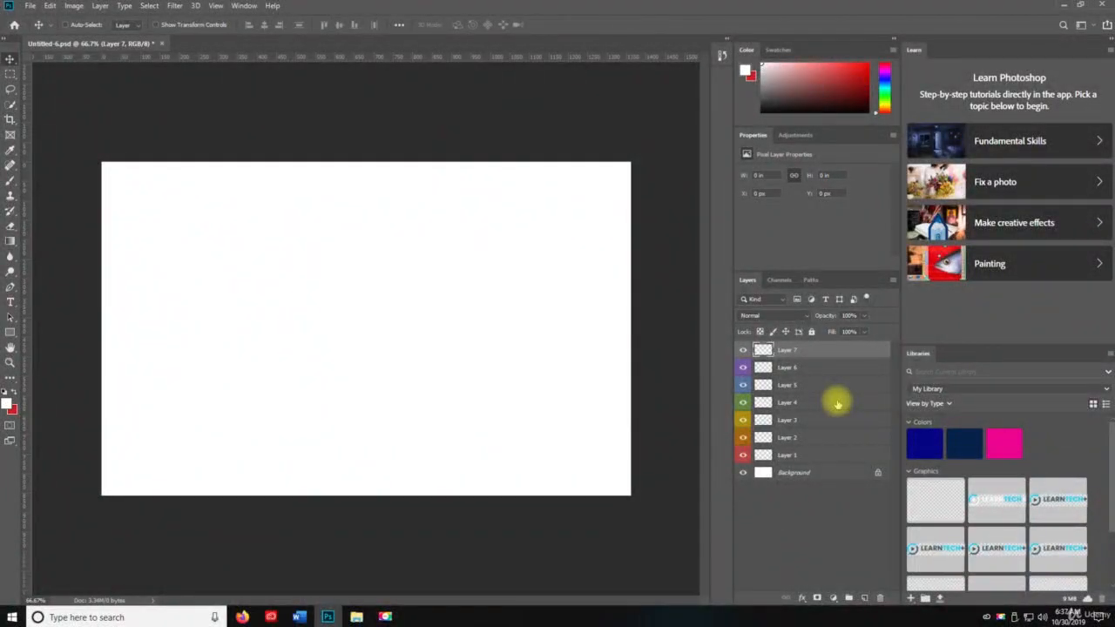
key("ctrl+shift+apostrophe")
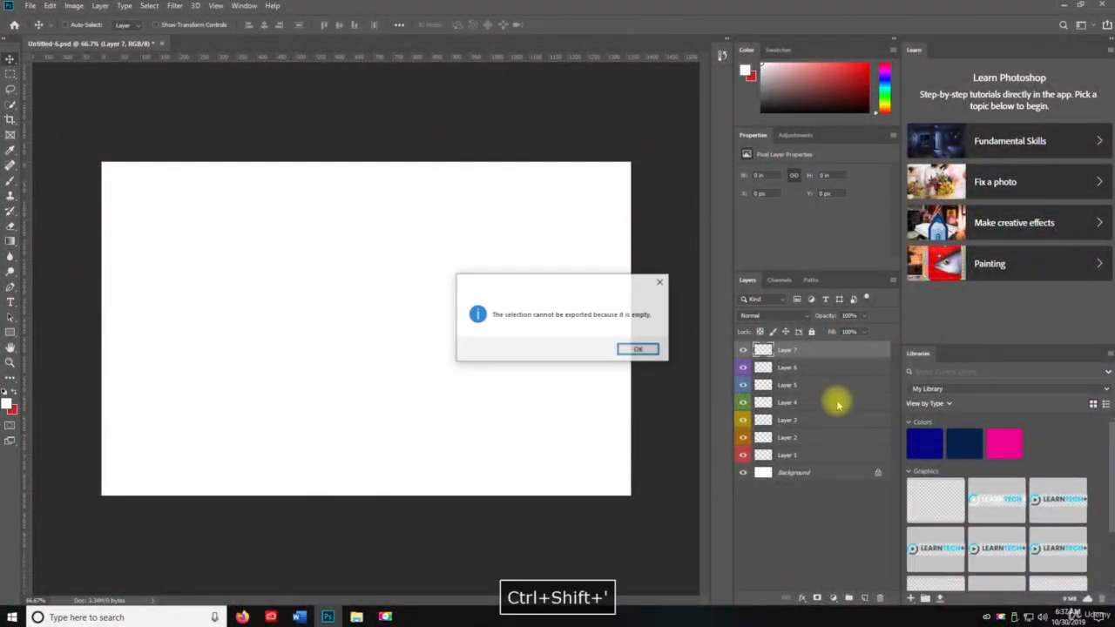
key("Return")
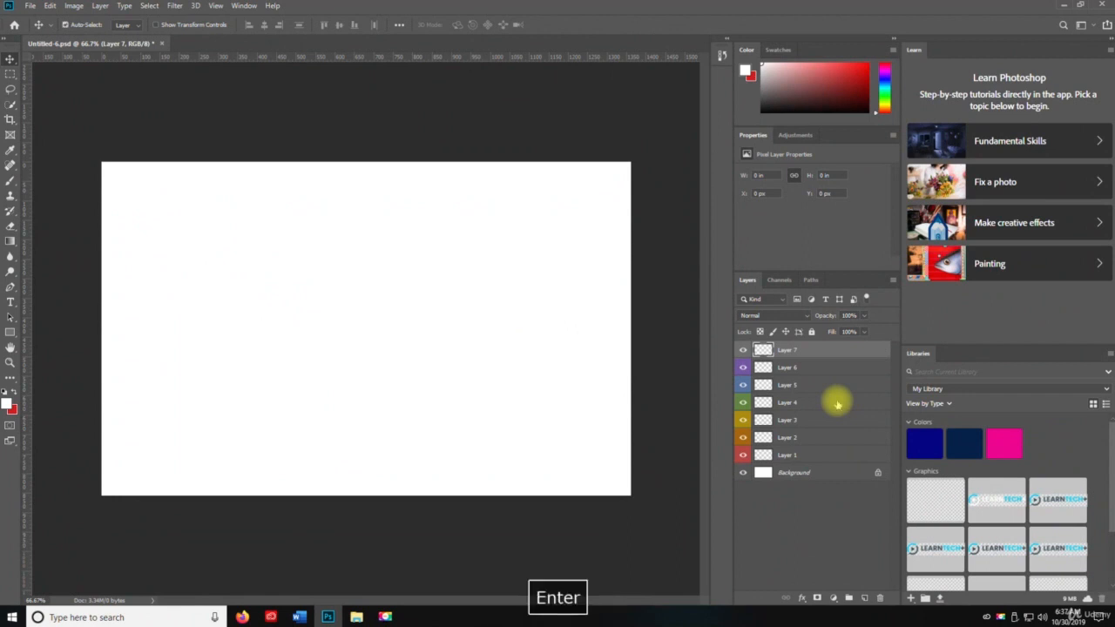
Swap the foreground and background colours and paint a large looping red Brush stroke across the canvas on Layer 7
key("b")
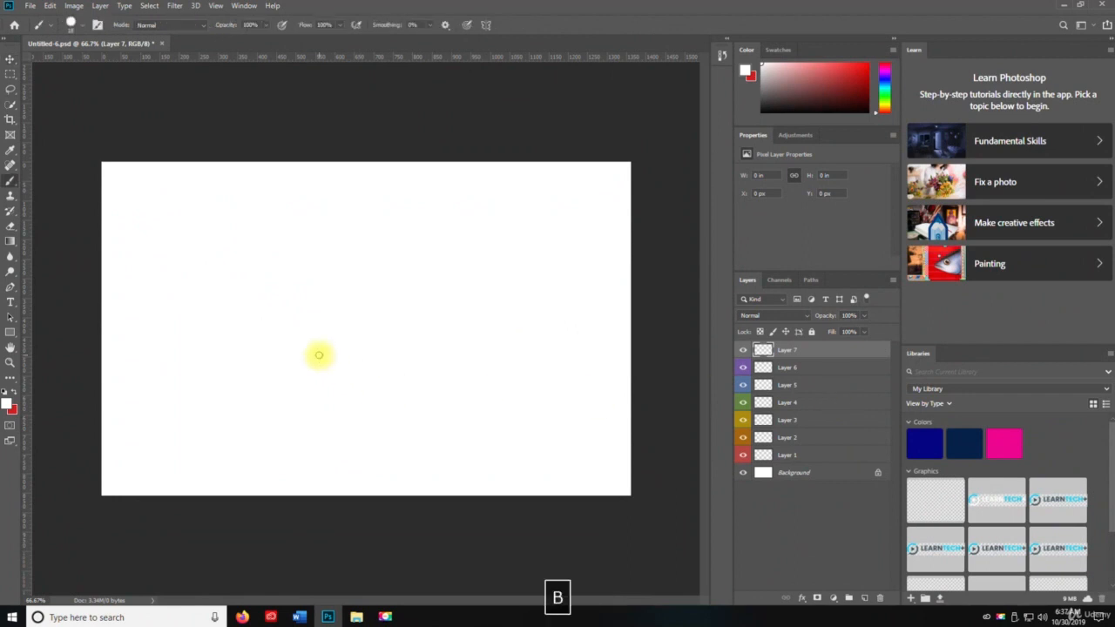
key("x")
left_click_drag(271, 302, 282, 305)
mouse_move(420, 293)
left_mouse_down()
mouse_move(463, 320)
mouse_move(490, 199)
mouse_move(614, 333)
mouse_move(326, 406)
mouse_move(163, 280)
mouse_move(381, 375)
left_mouse_up()
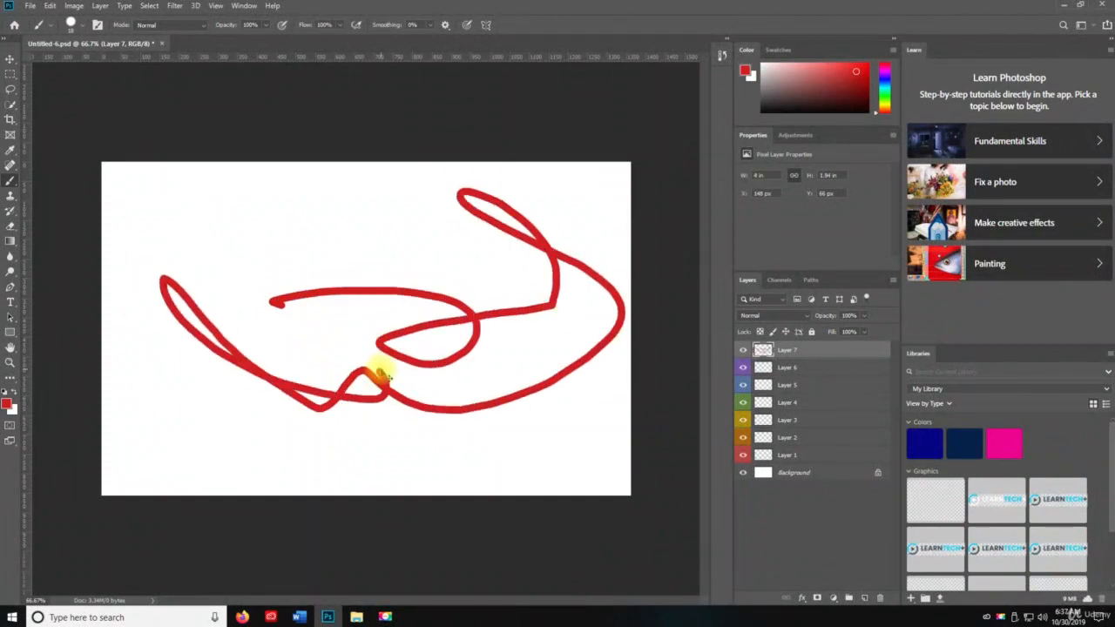
Quick-export Layer 7 as a PNG to the Desktop, check the file there and return to Photoshop
key("ctrl+shift+apostrophe")
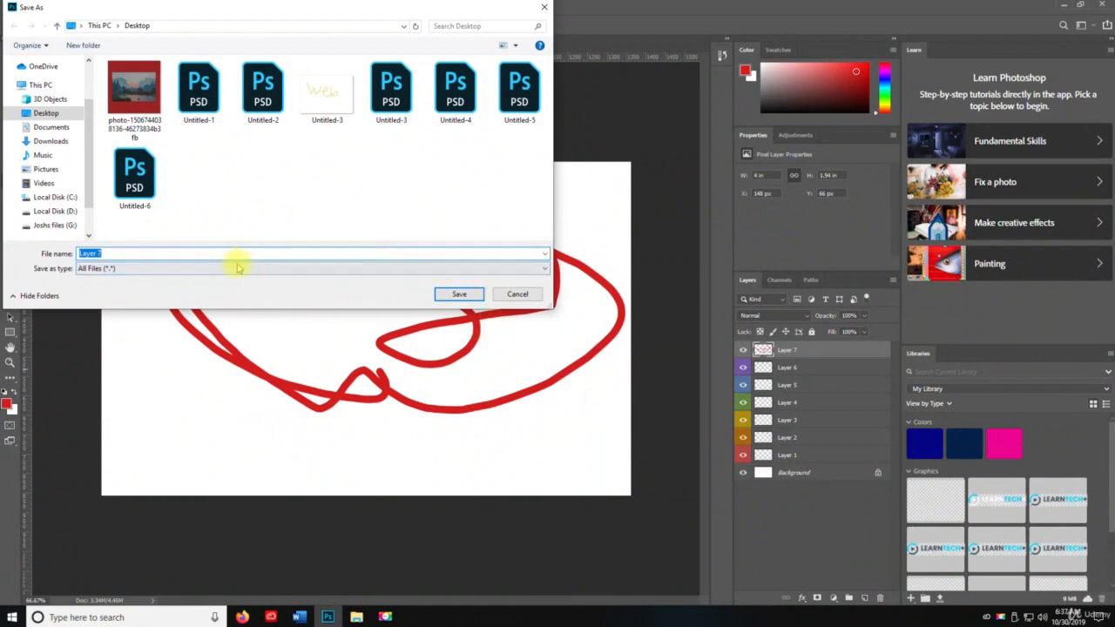
left_click(461, 292)
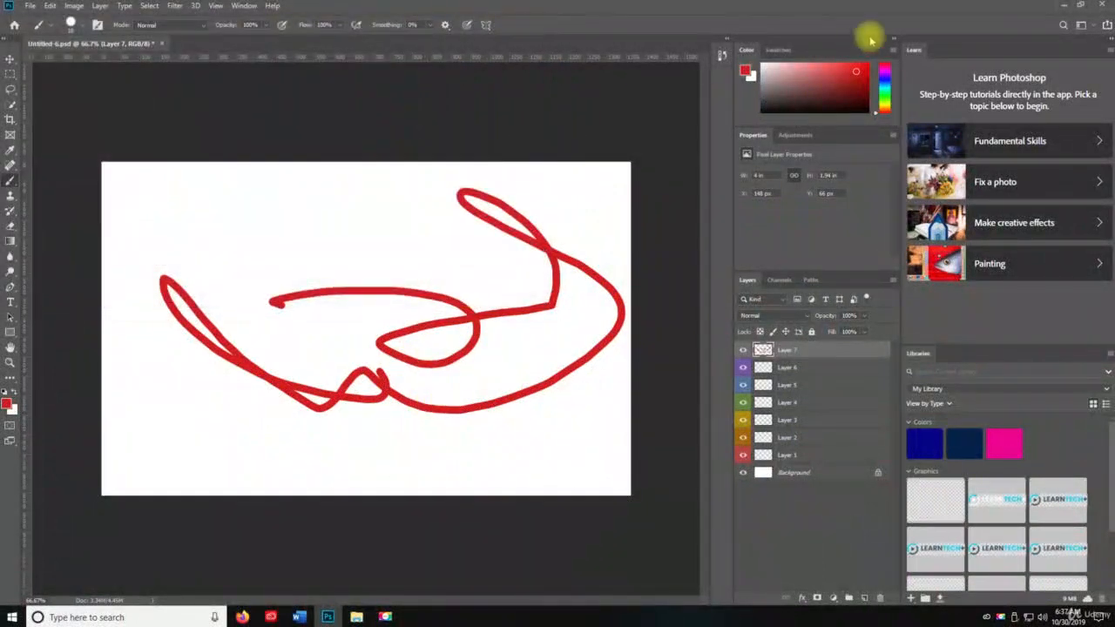
left_click(1059, 7)
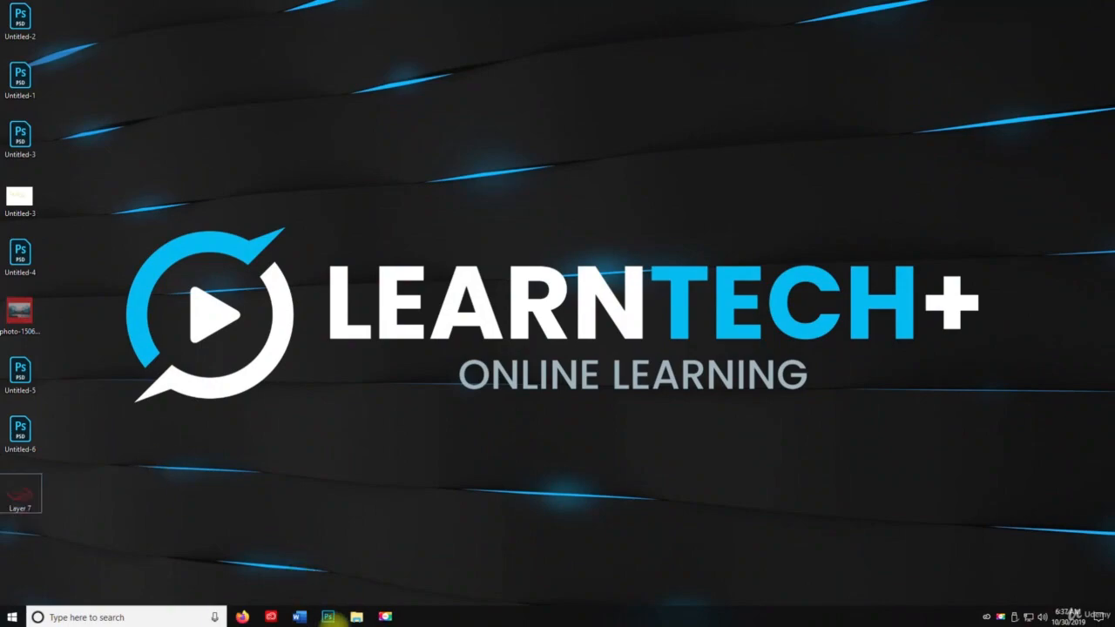
left_click(328, 617)
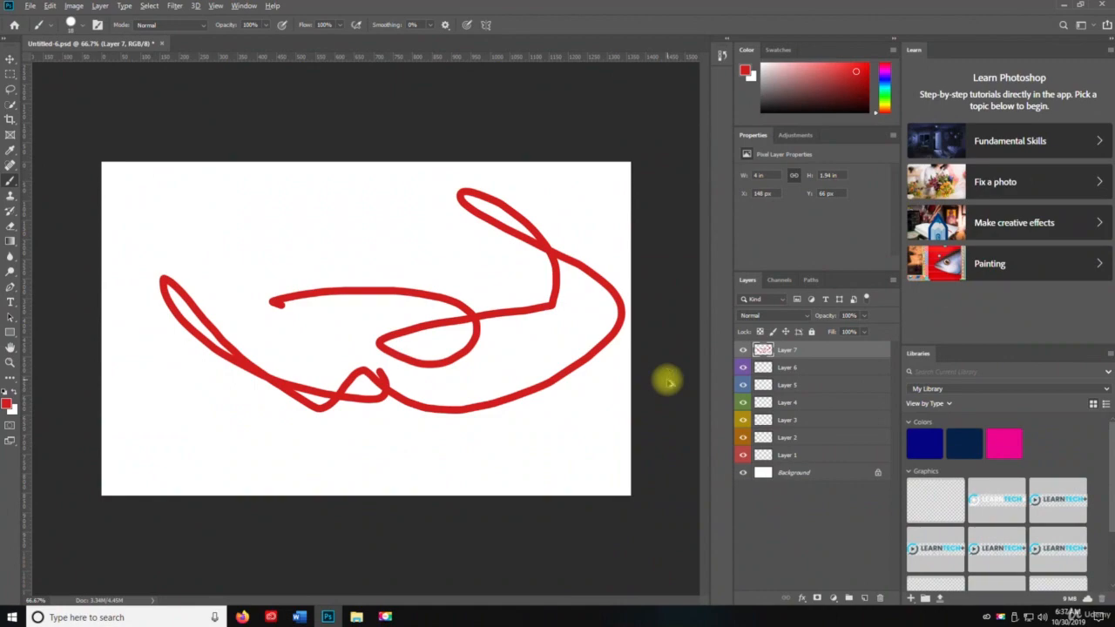
Use Export As to save Layer 7 as a transparent PNG named Layer 78 on the Desktop, and check the file there
key("ctrl+alt+shift+w")
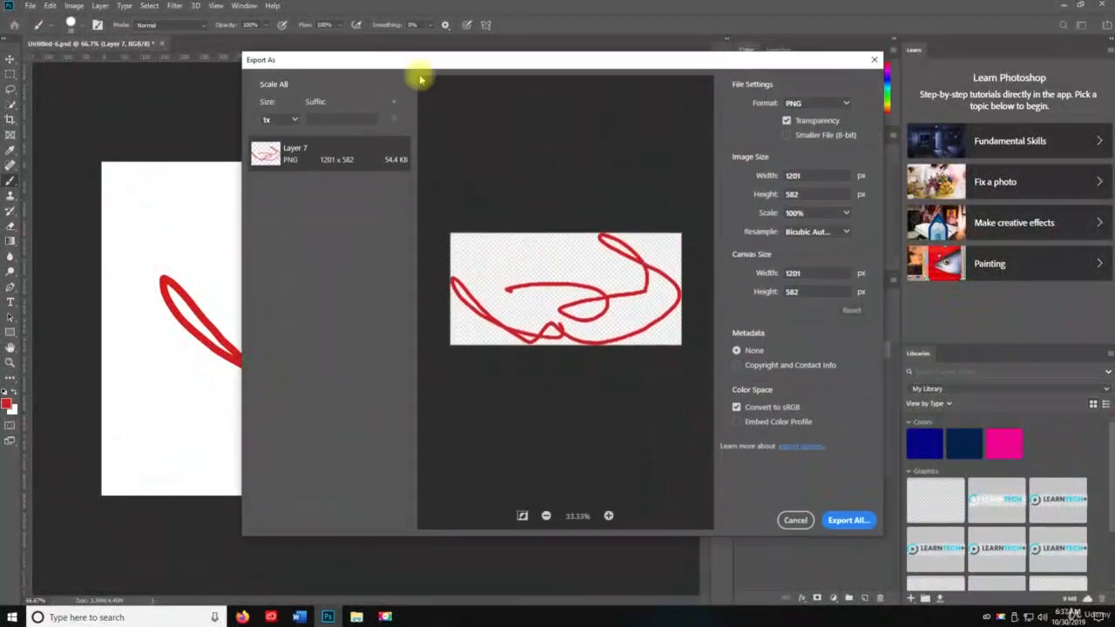
left_click(790, 103)
left_click(790, 104)
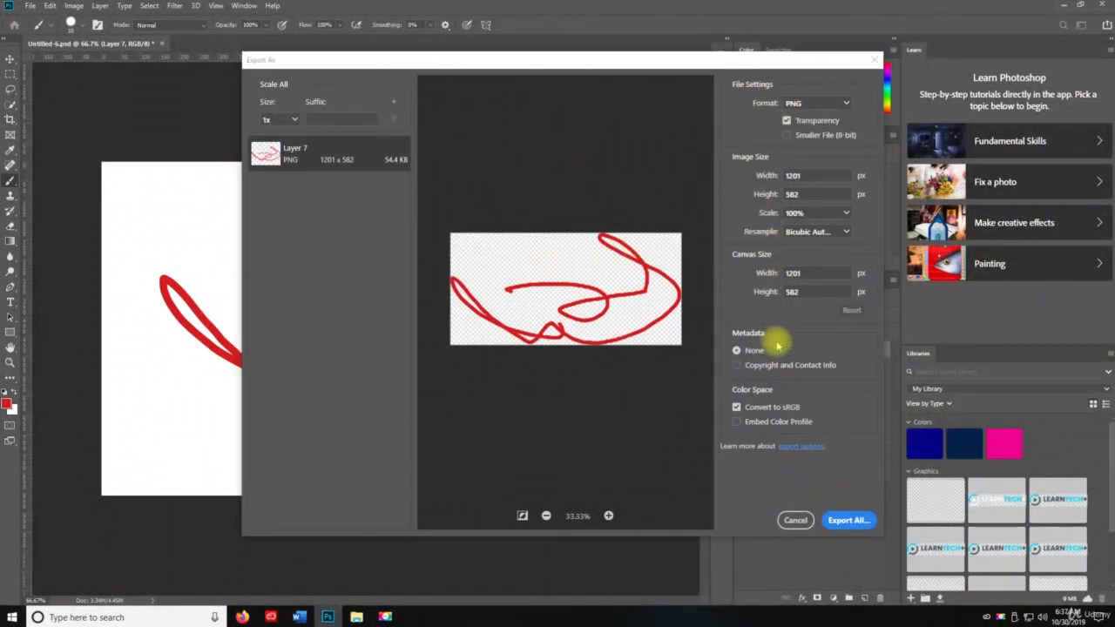
left_click(858, 520)
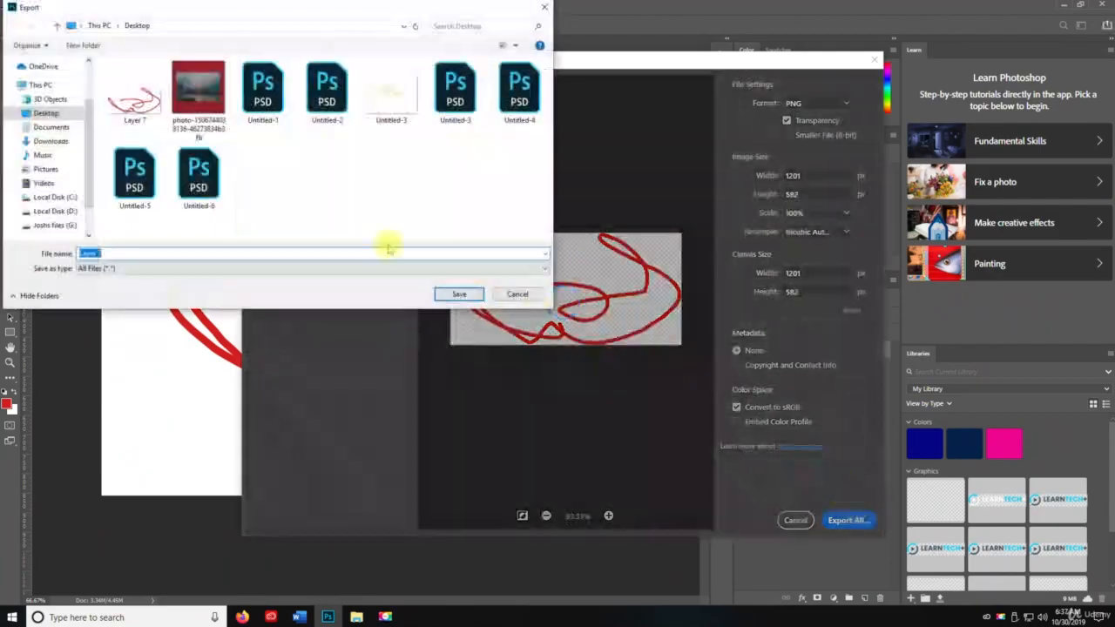
left_click(157, 252)
type("8")
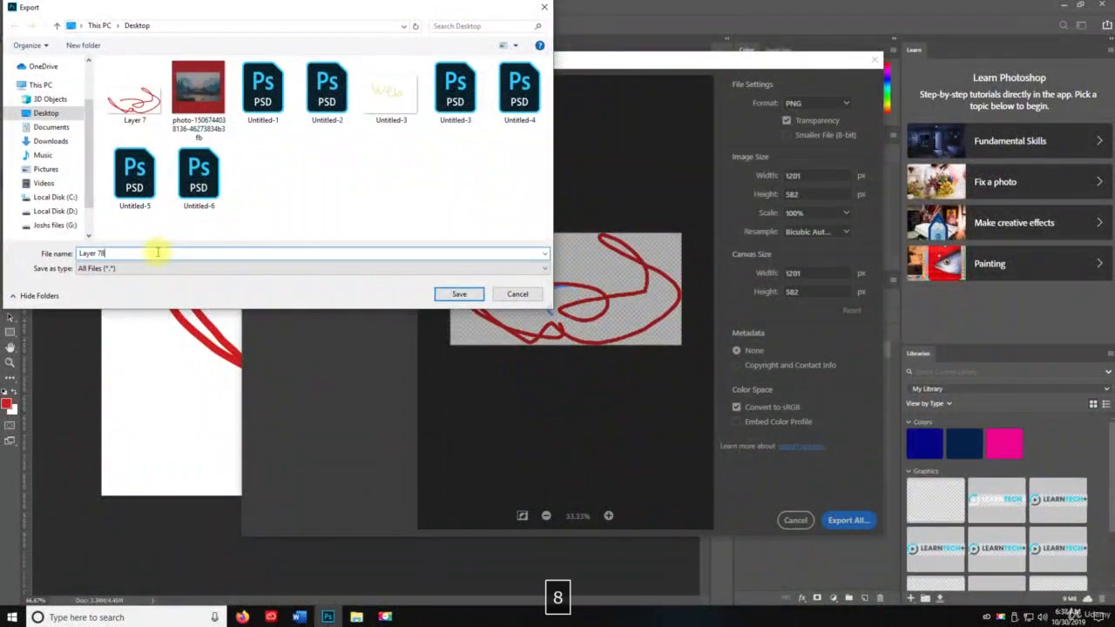
left_click(453, 293)
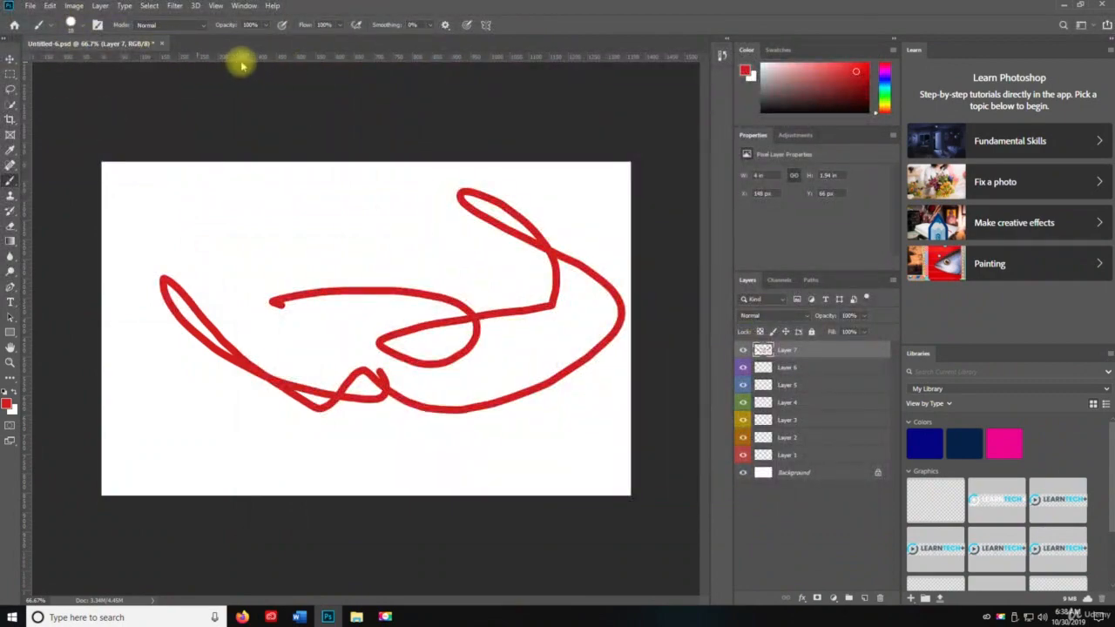
left_click(1064, 5)
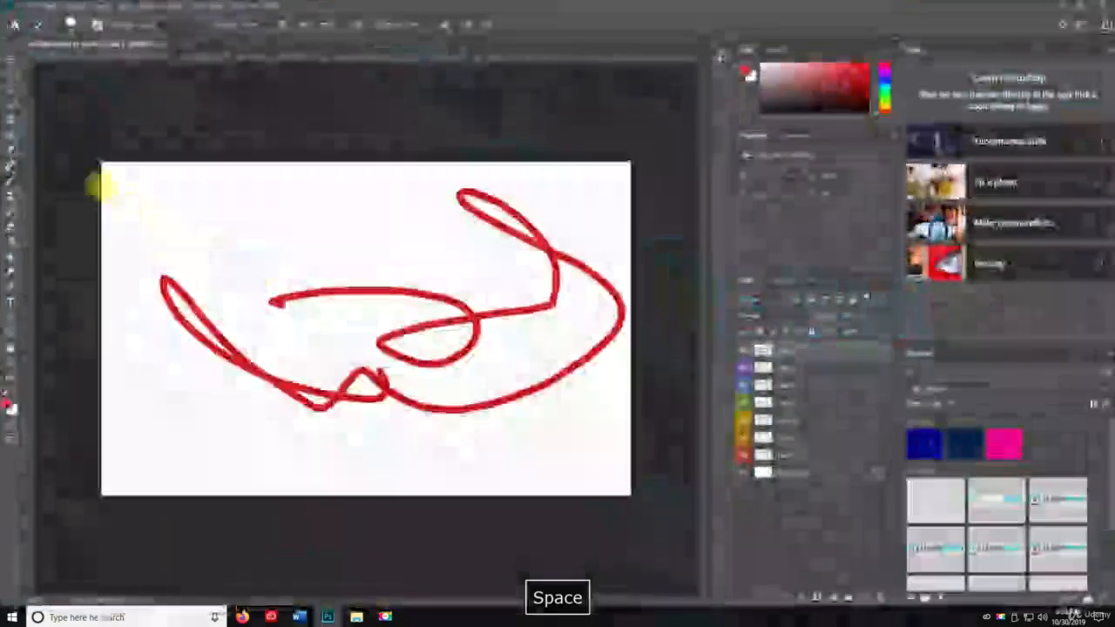
left_click(328, 617)
key("space")
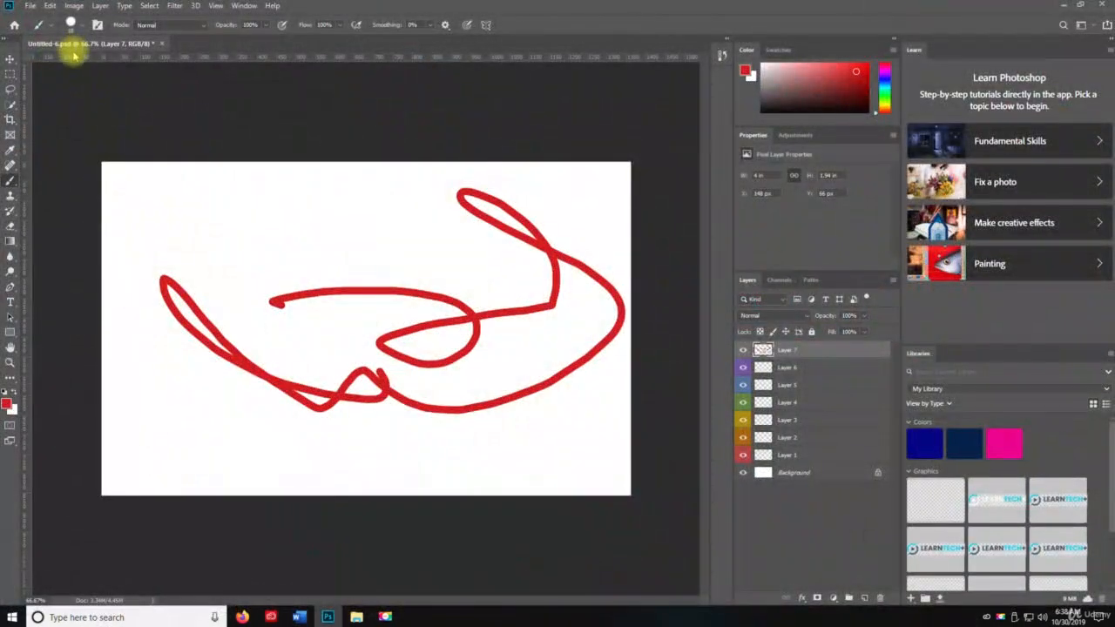
Save the Untitled-6 document with Maximize Compatibility enabled
key("ctrl+s")
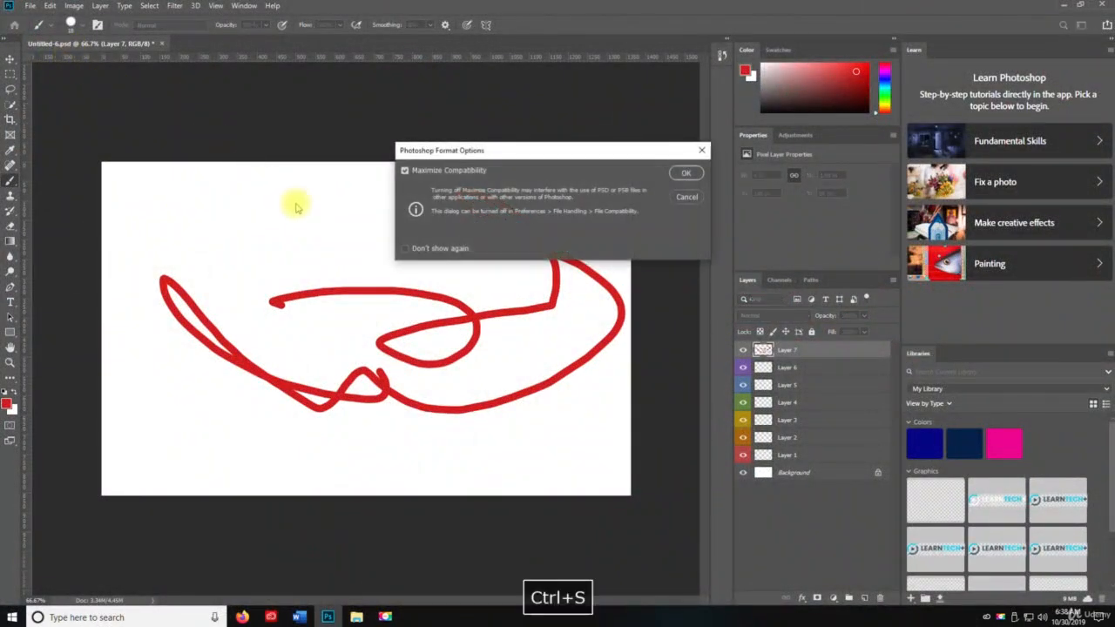
left_click(696, 170)
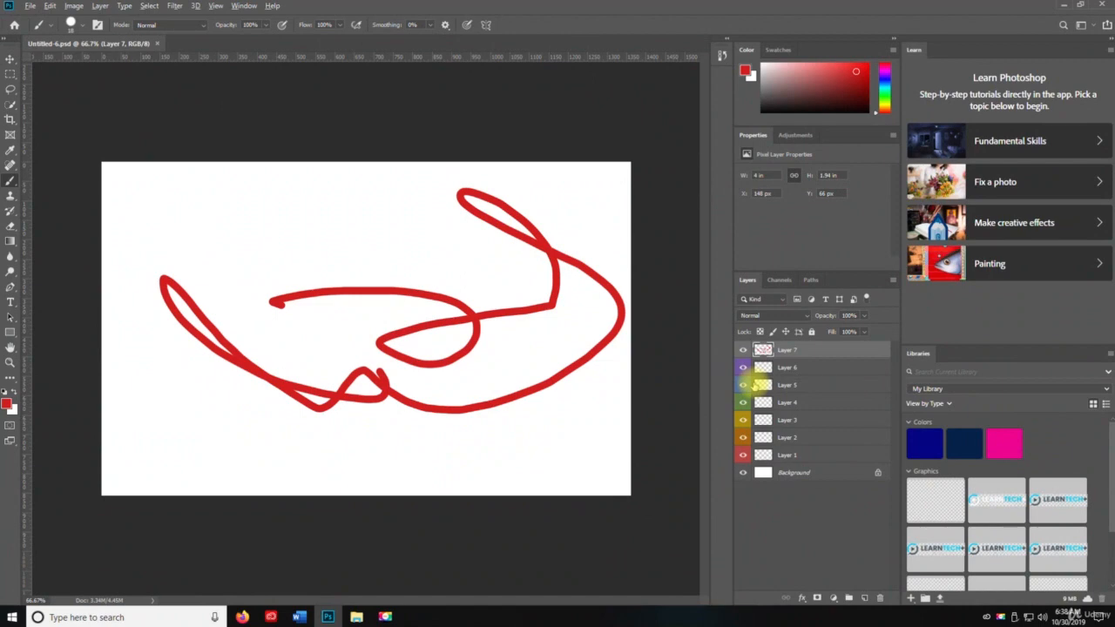
Clip Layer 7 to Layer 6 with a clipping mask, and put Layer 7 in a new group
key("ctrl+alt+g")
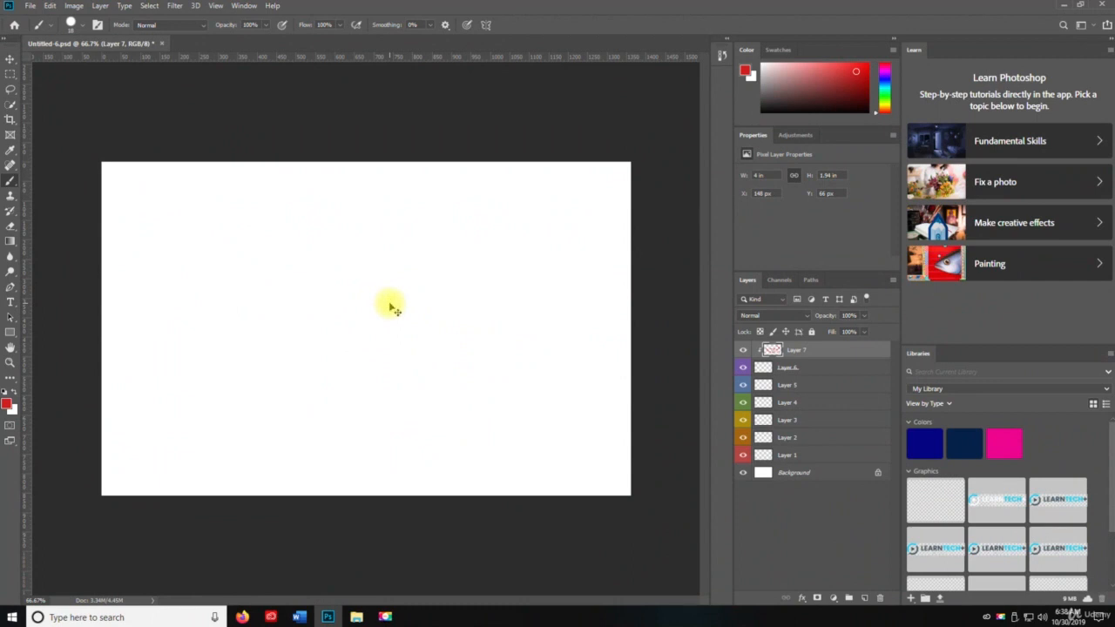
key("ctrl+g")
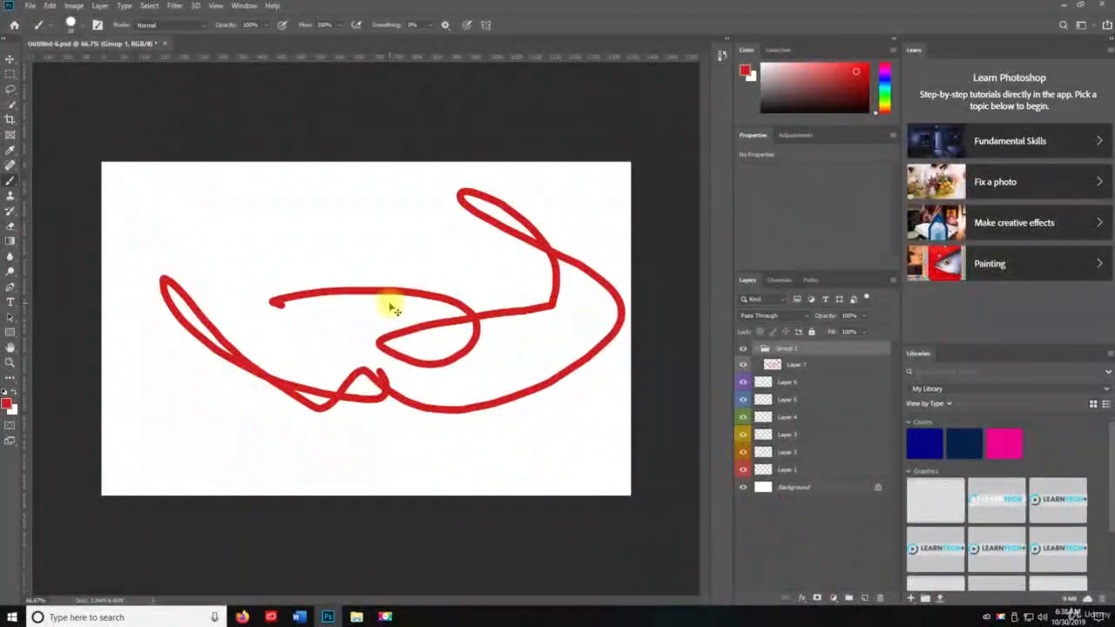
Try nesting the group inside several further new groups, and undo the extra groupings
key("ctrl+g")
key("ctrl+g")
key("ctrl+g")
key("ctrl+g")
key("ctrl+g")
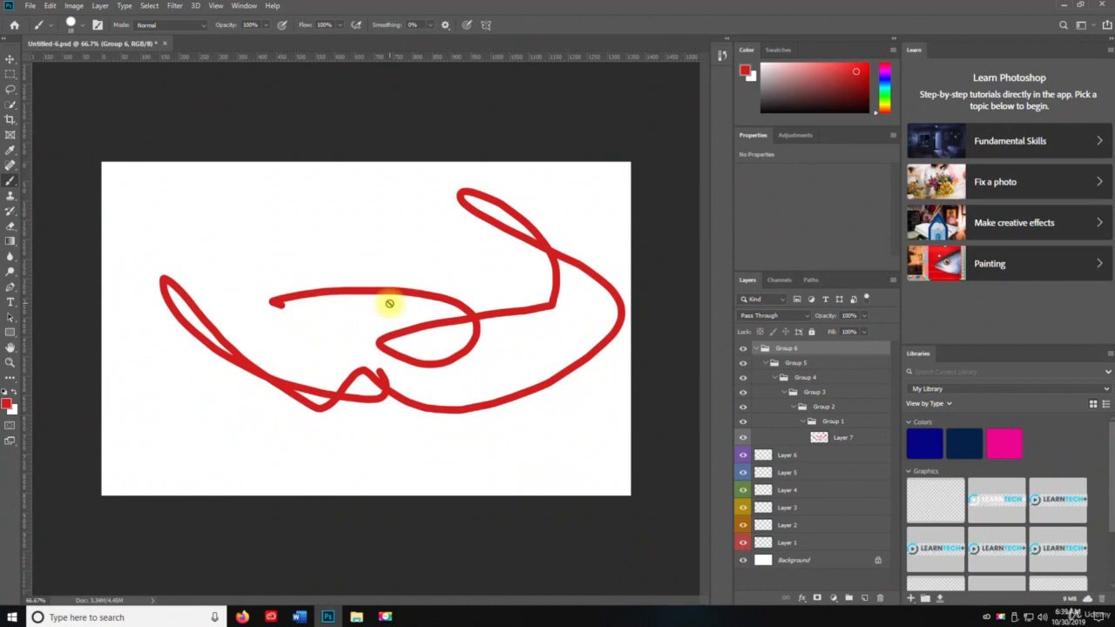
key("ctrl+z")
key("ctrl+z")
key("ctrl+z")
key("ctrl+z")
key("ctrl+z")
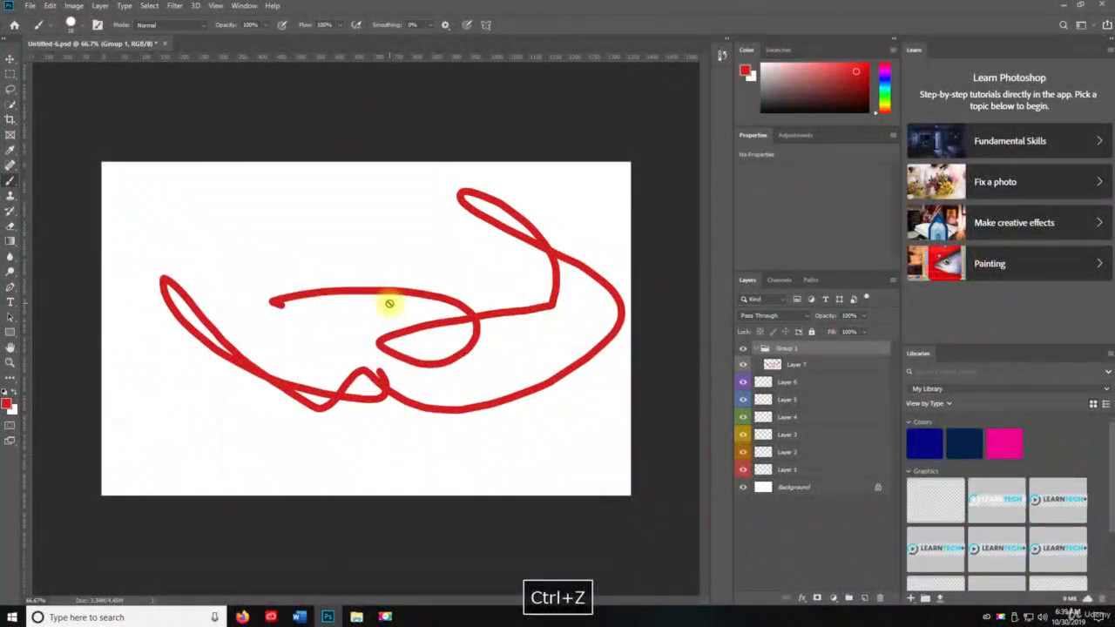
Cycle through the Move, Zoom, Hand, Clone Stamp and Path Selection tools, ending on Zoom with default black and white colours
key("v")
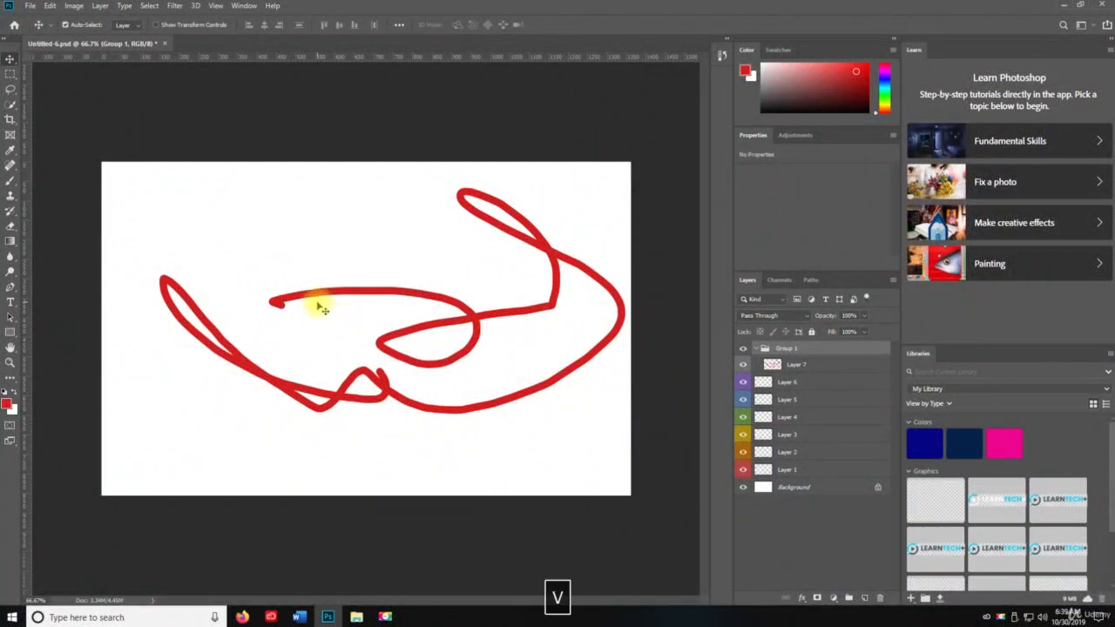
key("z")
key("n")
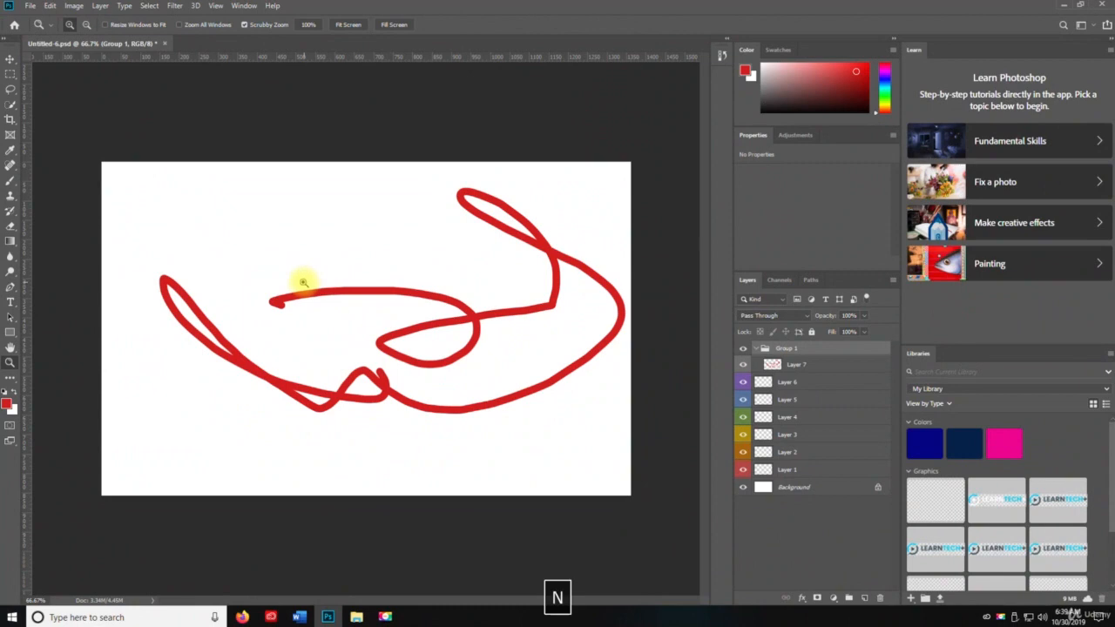
key("h")
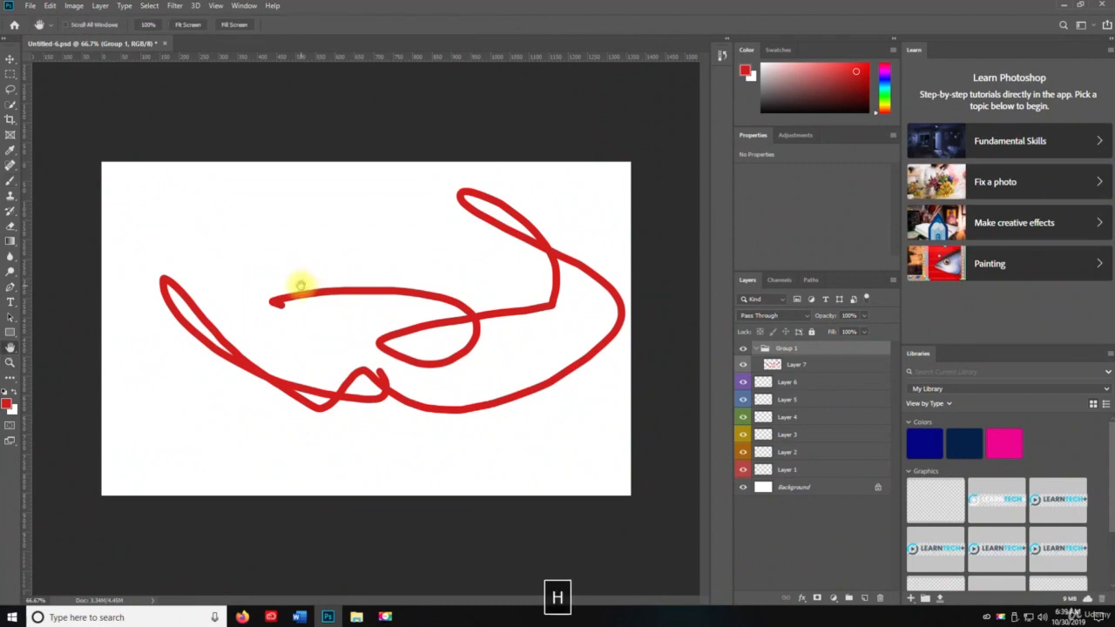
key("v")
key("s")
key("d")
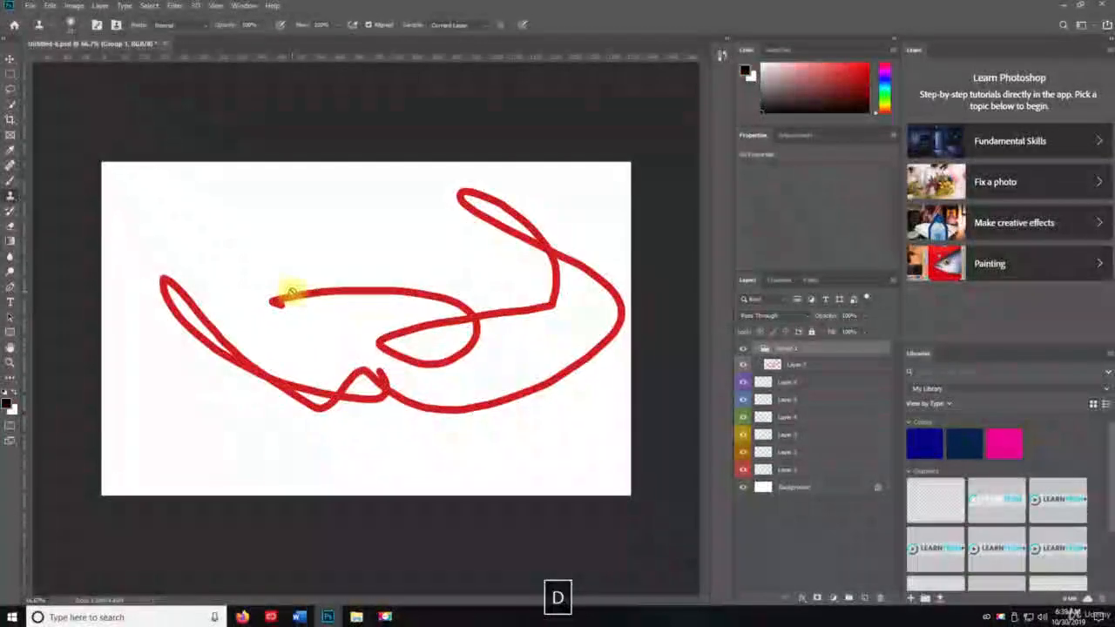
key("f")
key("f")
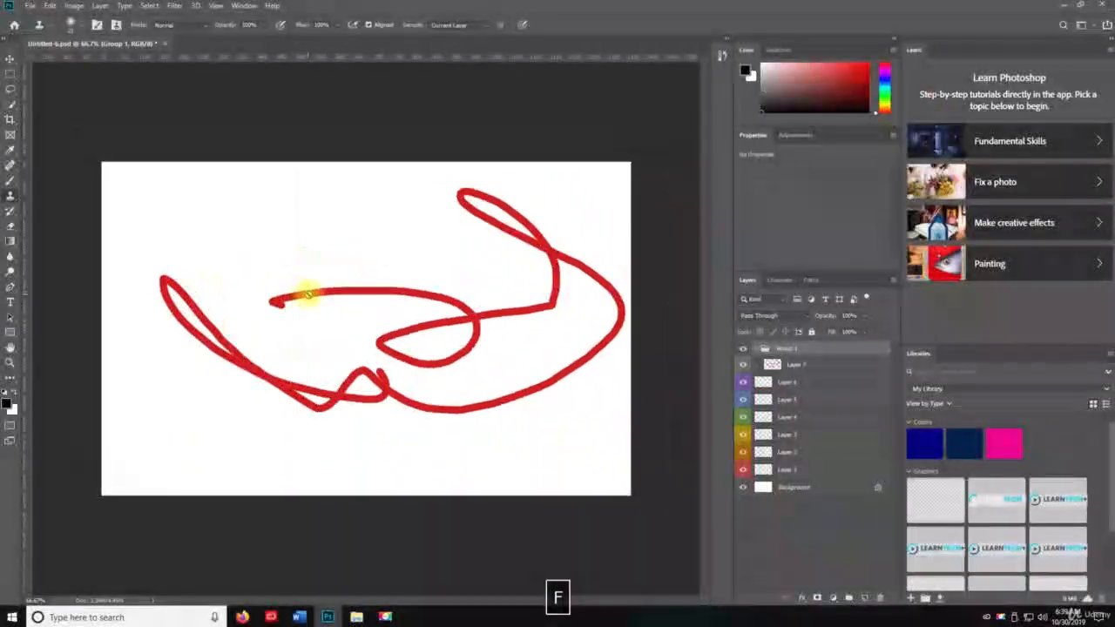
key("v")
key("a")
key("v")
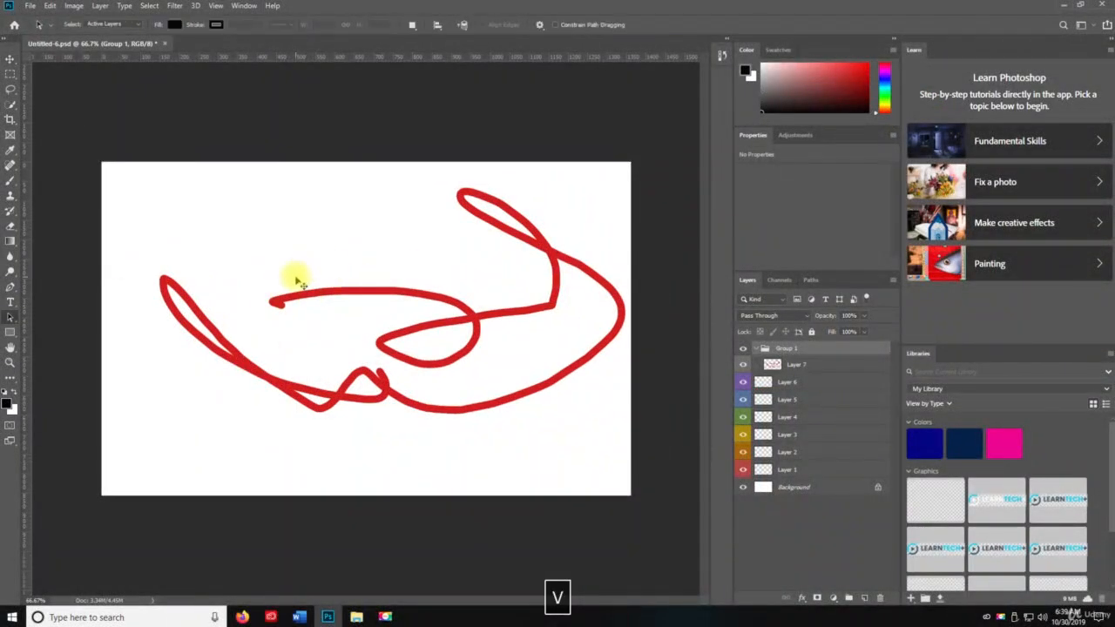
key("z")
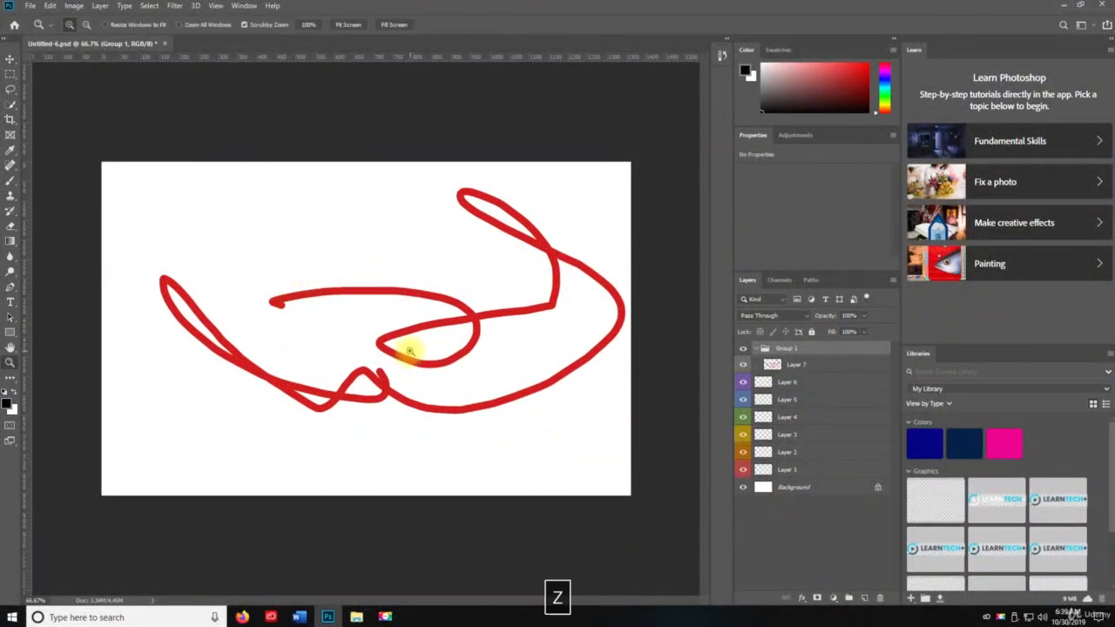
Place Group 1, which contains Layer 7, inside another new group
key("space")
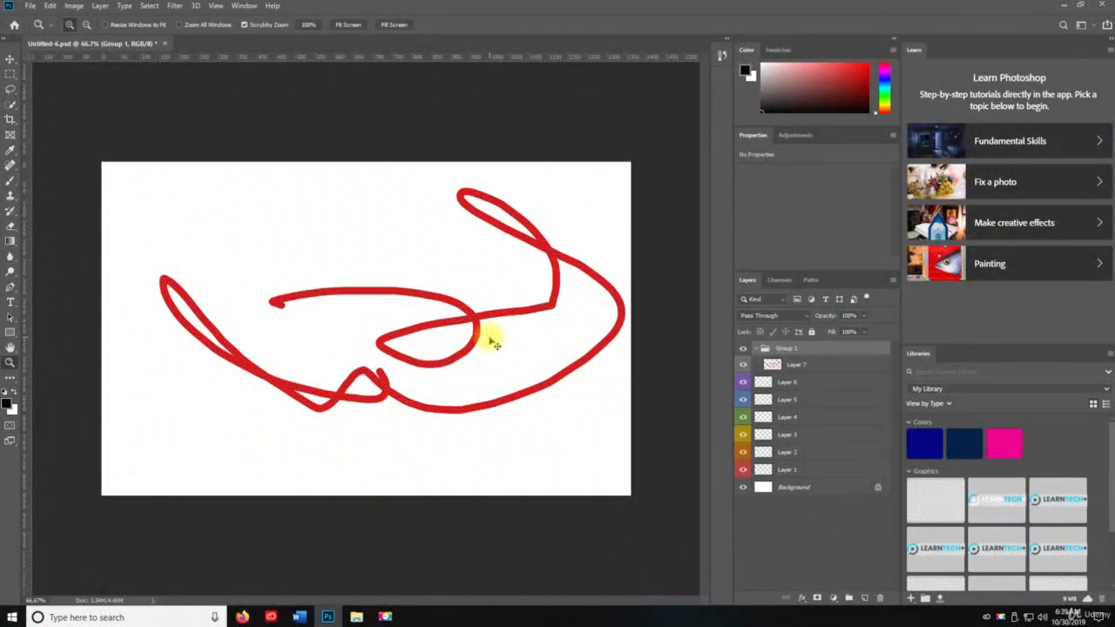
key("ctrl+g")
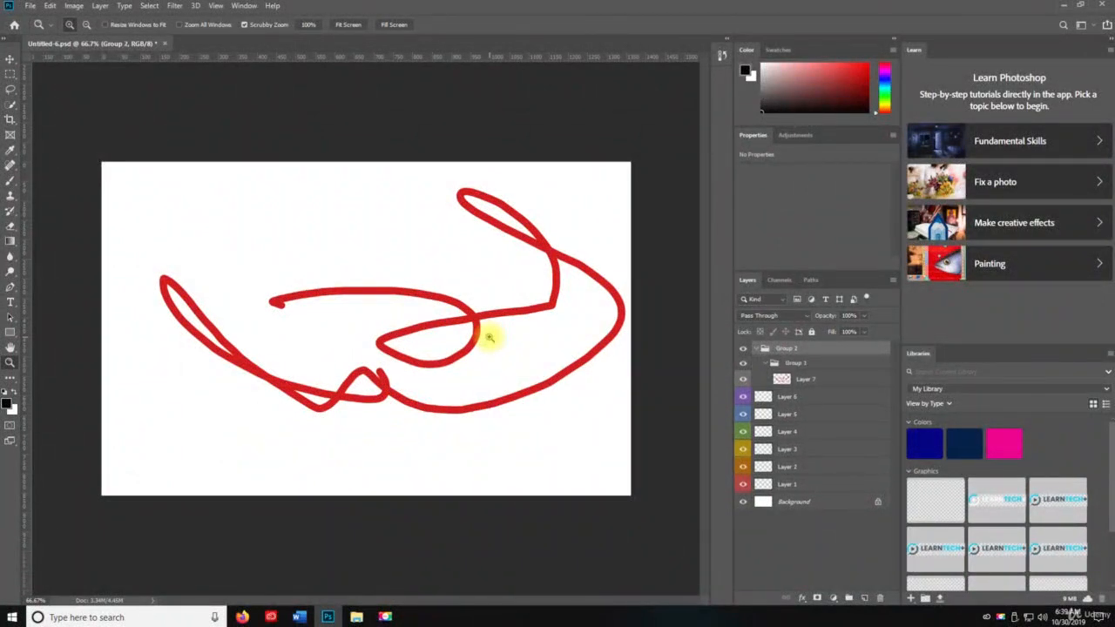
Move Layers 4, 5 and 6 above Group 2, and place Layers 1, 2 and 3 inside Group 2
left_click(799, 399)
left_click(802, 431, "shift")
left_click_drag(801, 398, 791, 331)
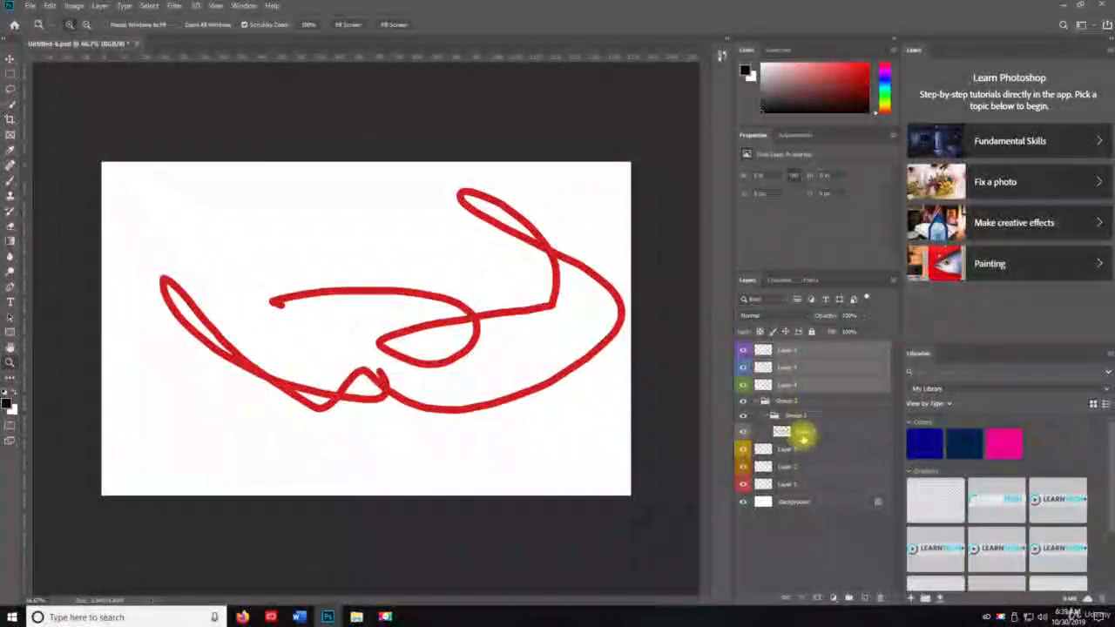
left_click(796, 442)
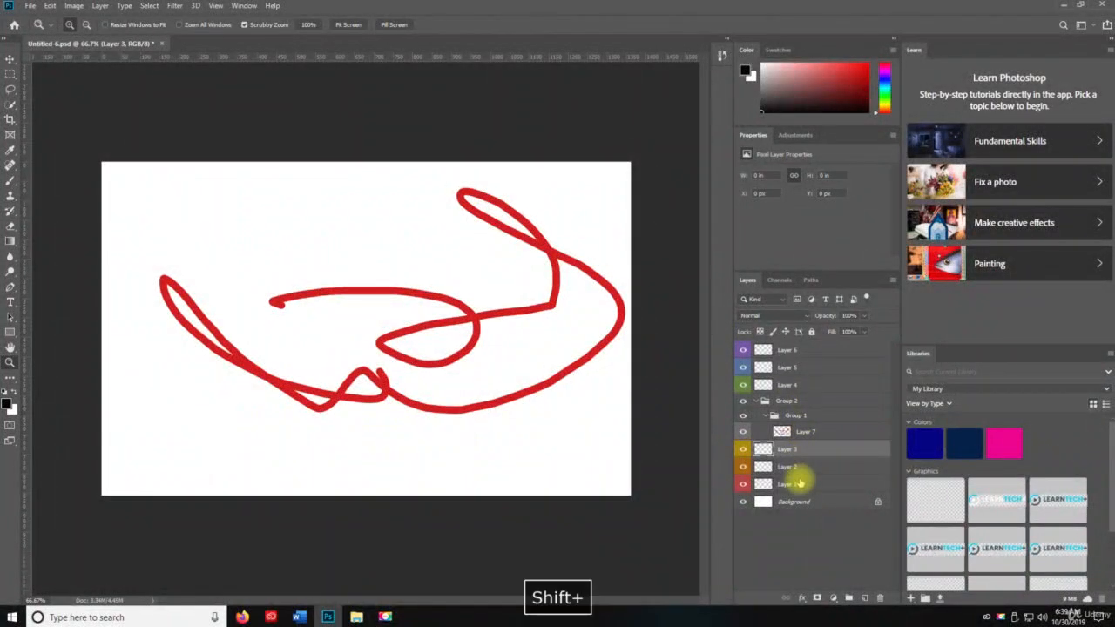
left_click(799, 485, "shift")
left_click_drag(798, 447, 788, 402)
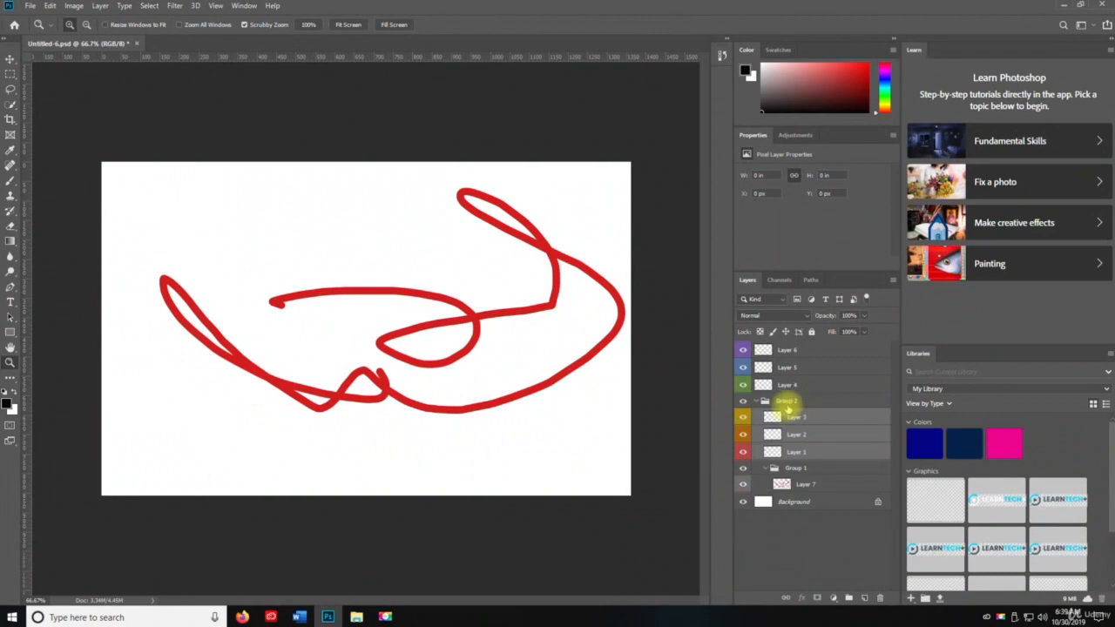
left_click(789, 402)
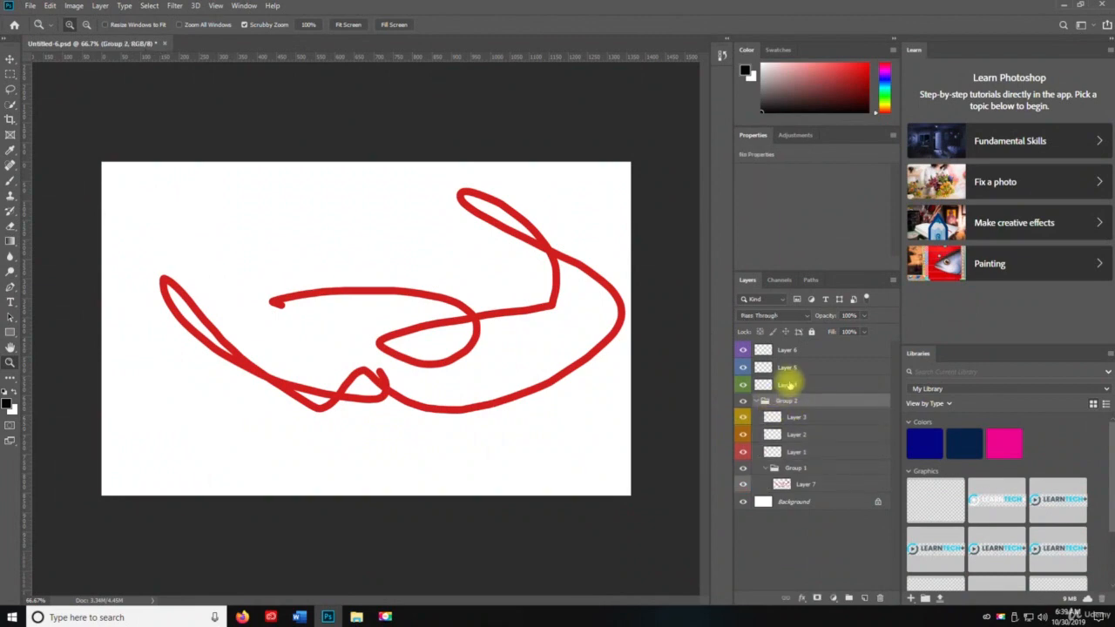
Put Layers 4, 5 and 6 together in a new group above Group 2
left_click(789, 349)
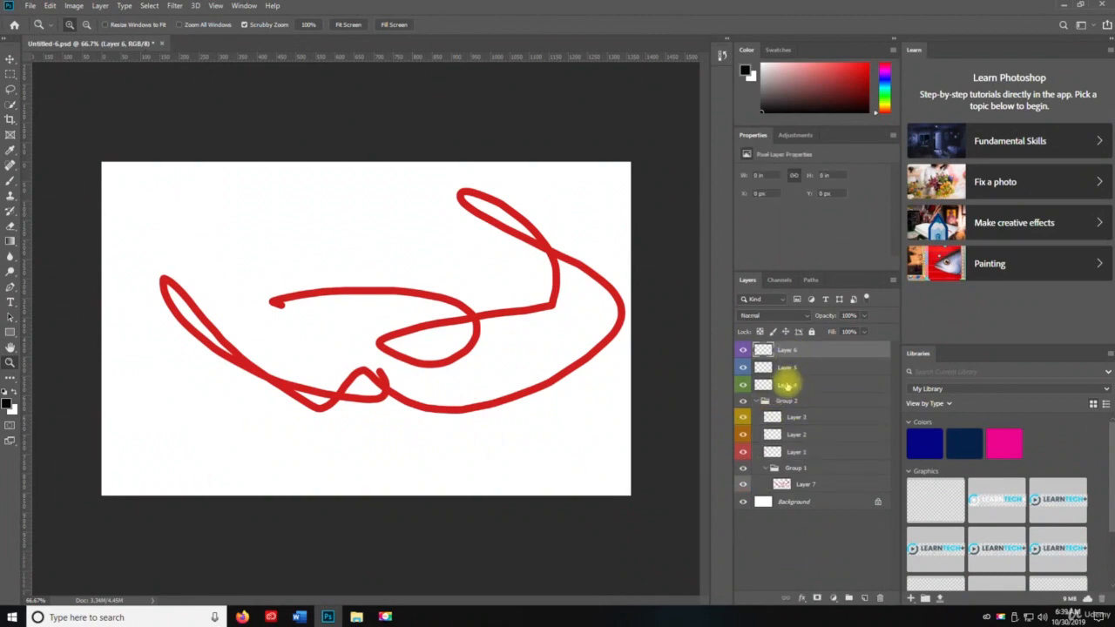
left_click(787, 384, "shift")
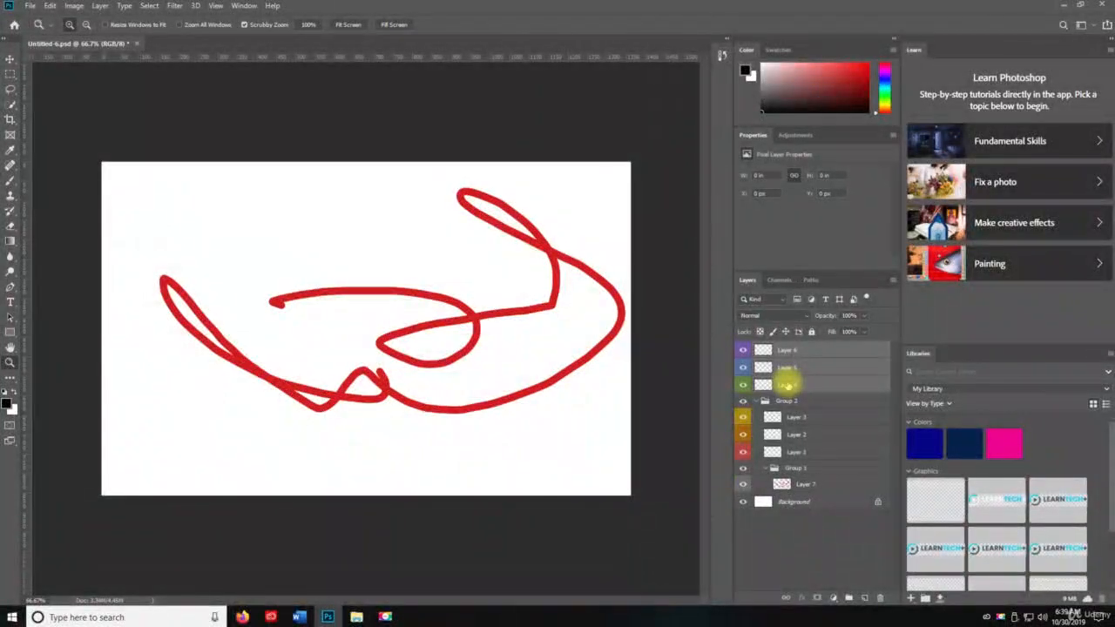
key("ctrl+g")
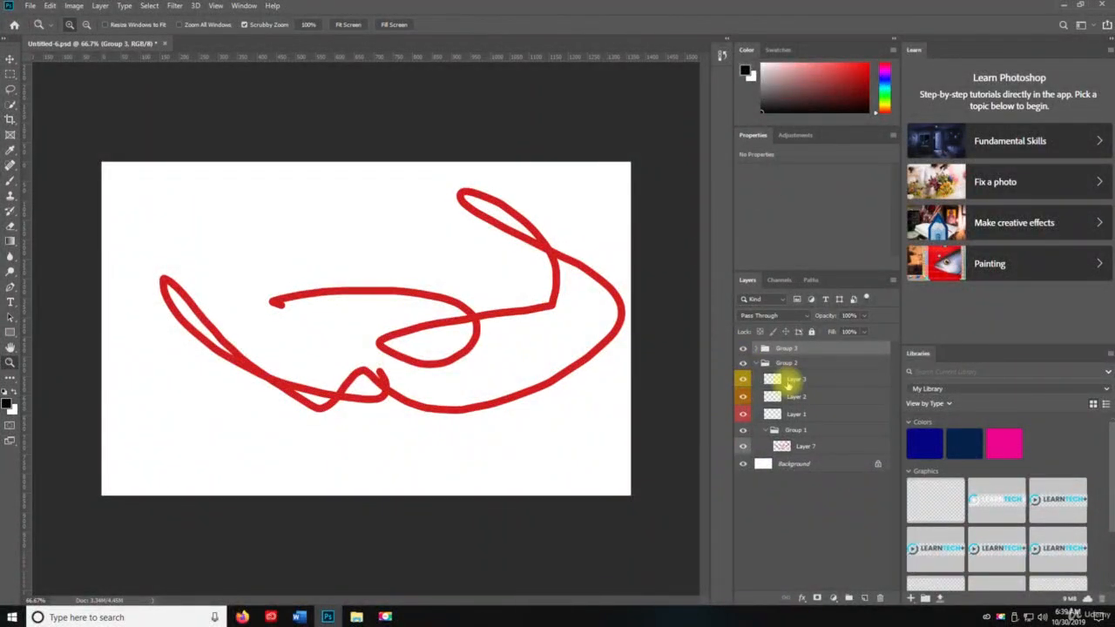
Add four new layers, Layer 8 to Layer 11, with default settings above all the groups
left_click(789, 384)
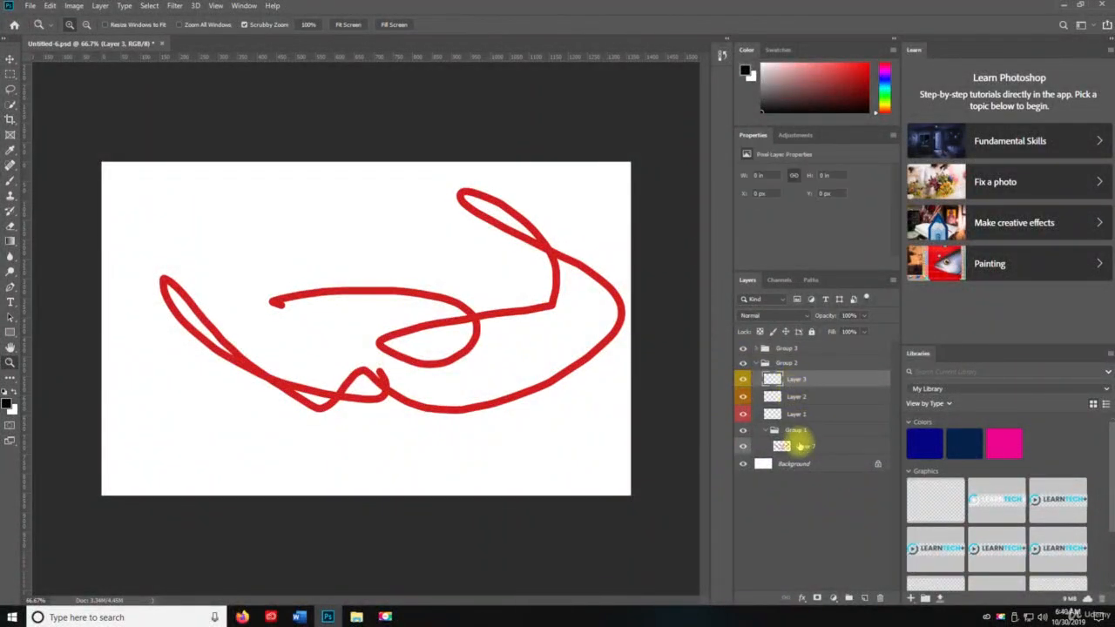
left_click(777, 351)
left_click(826, 528)
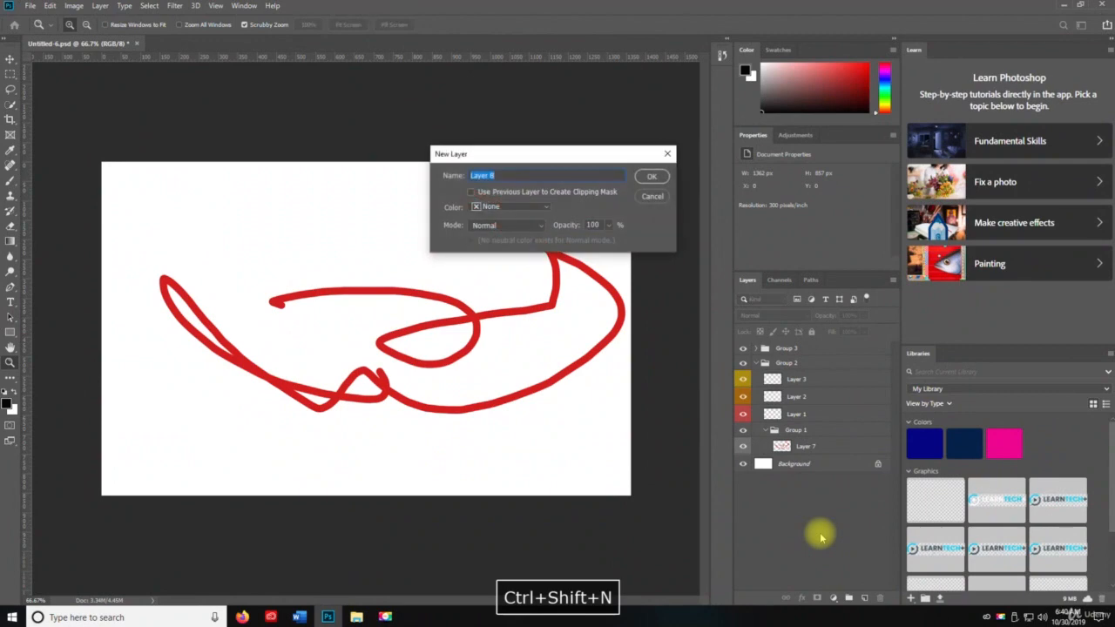
key("Return")
key("ctrl+shift+n")
key("Return")
key("ctrl+shift+n")
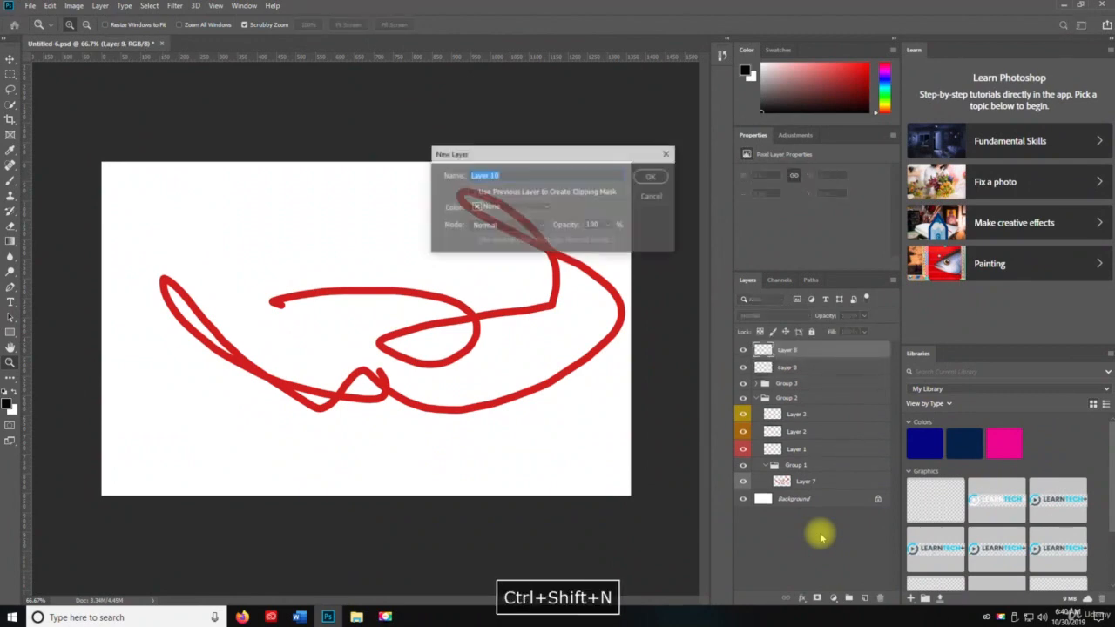
key("Return")
key("ctrl+shift+n")
key("Return")
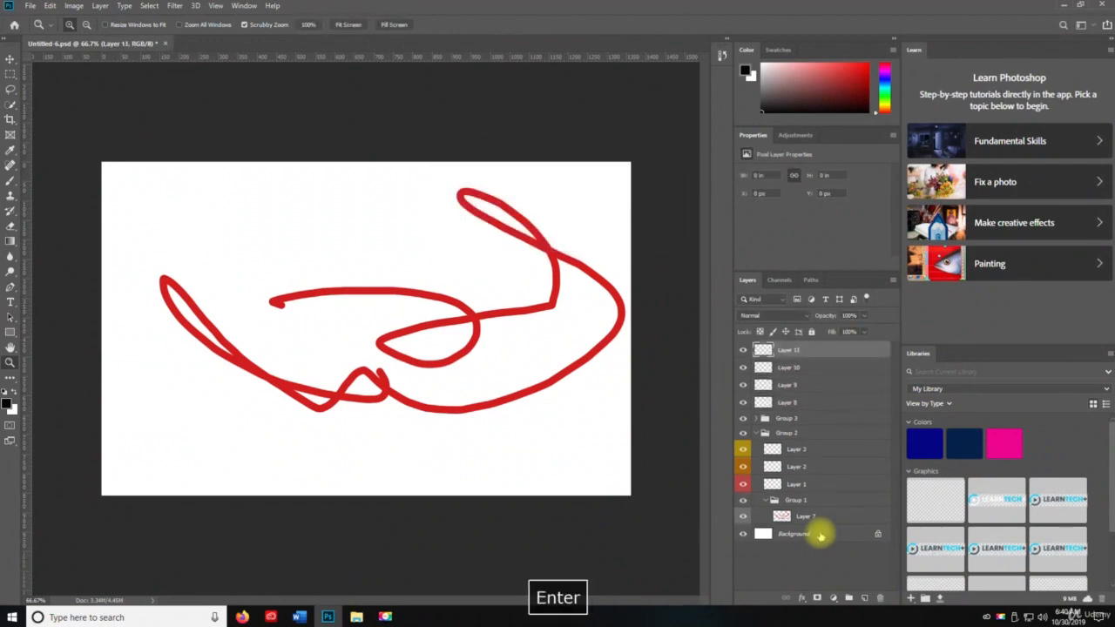
Group Layers 8 to 11 in a new group and ungroup them again
left_click(778, 400, "shift")
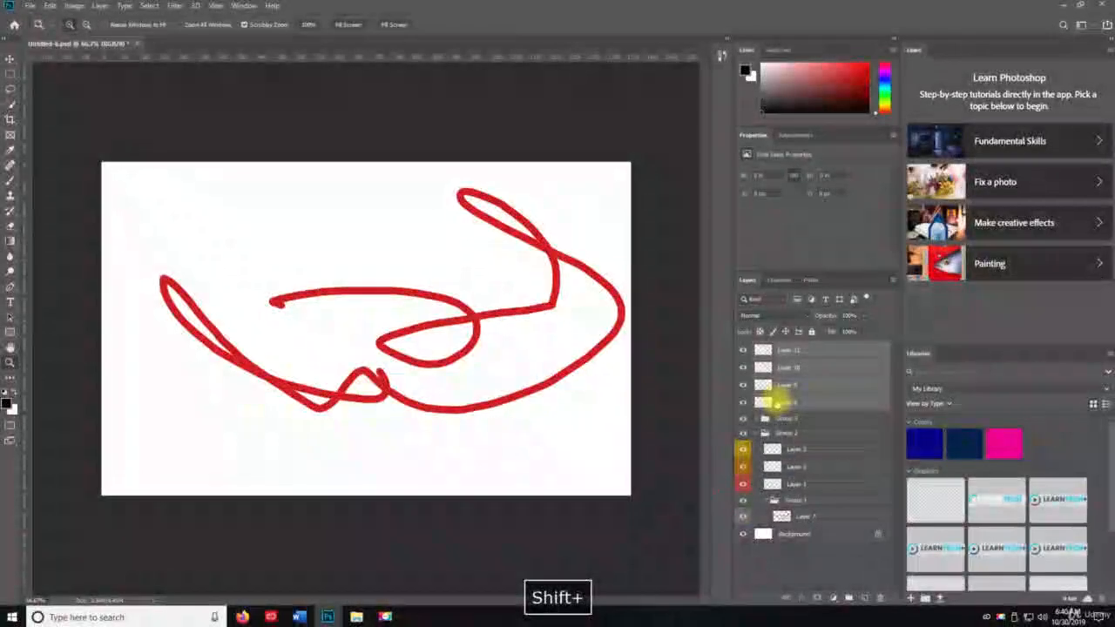
key("ctrl+g")
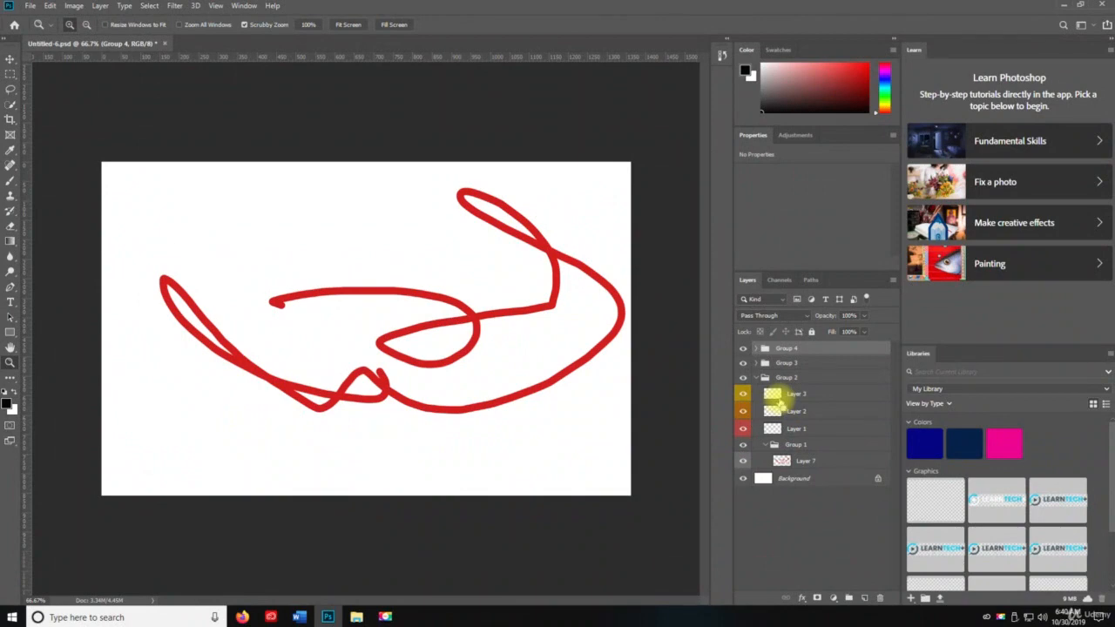
key("ctrl+shift+g")
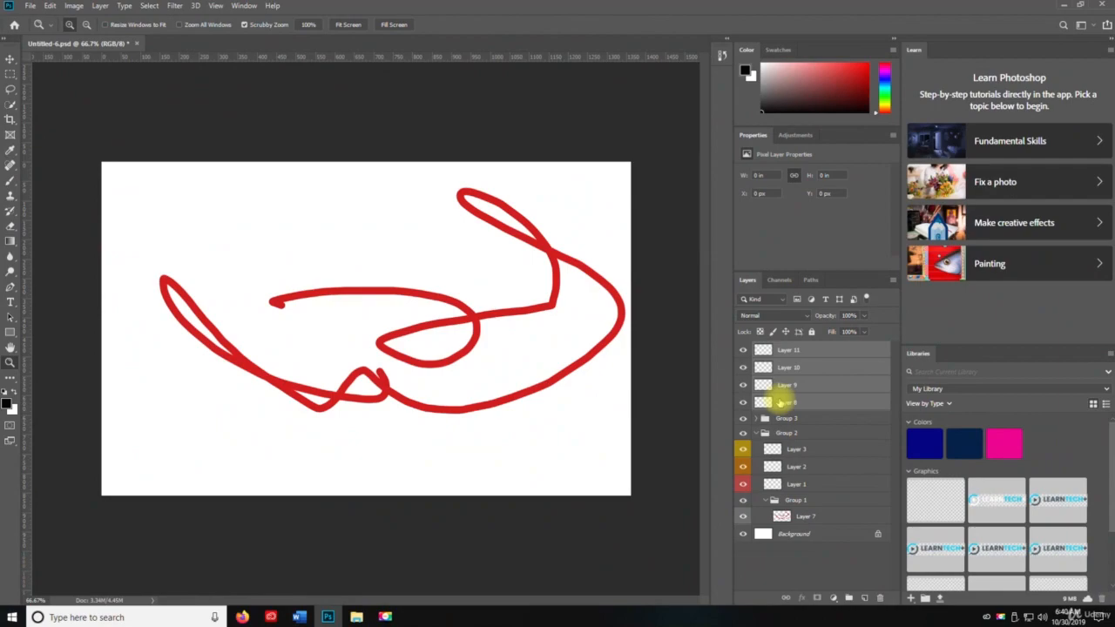
Hide and show Layers 8 to 11 again, and lock and unlock the same layers
key("ctrl+comma")
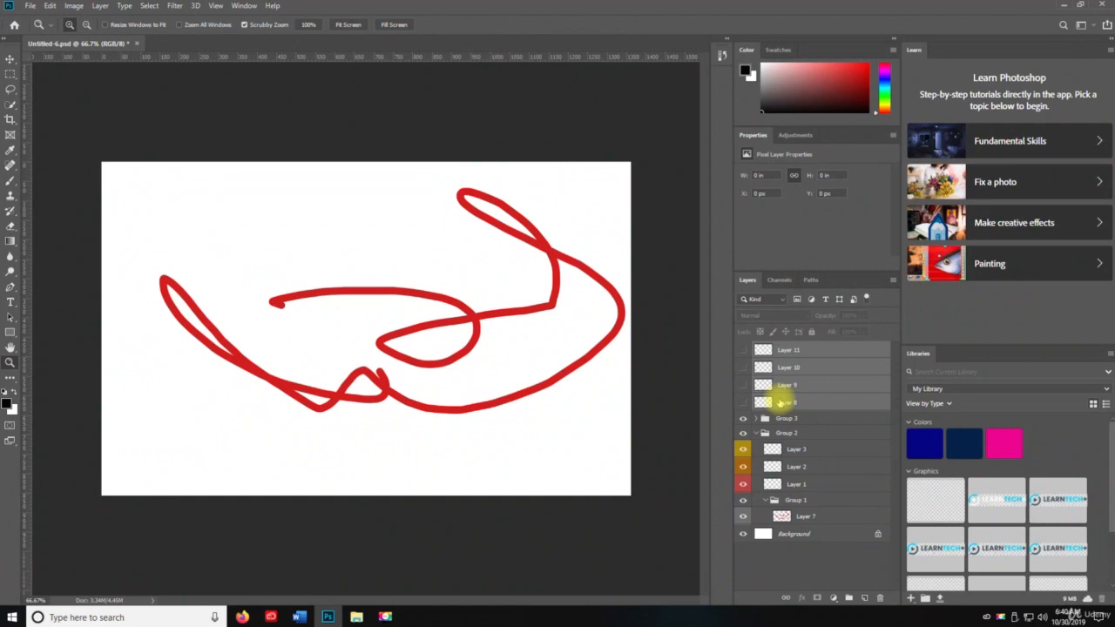
key("ctrl+comma")
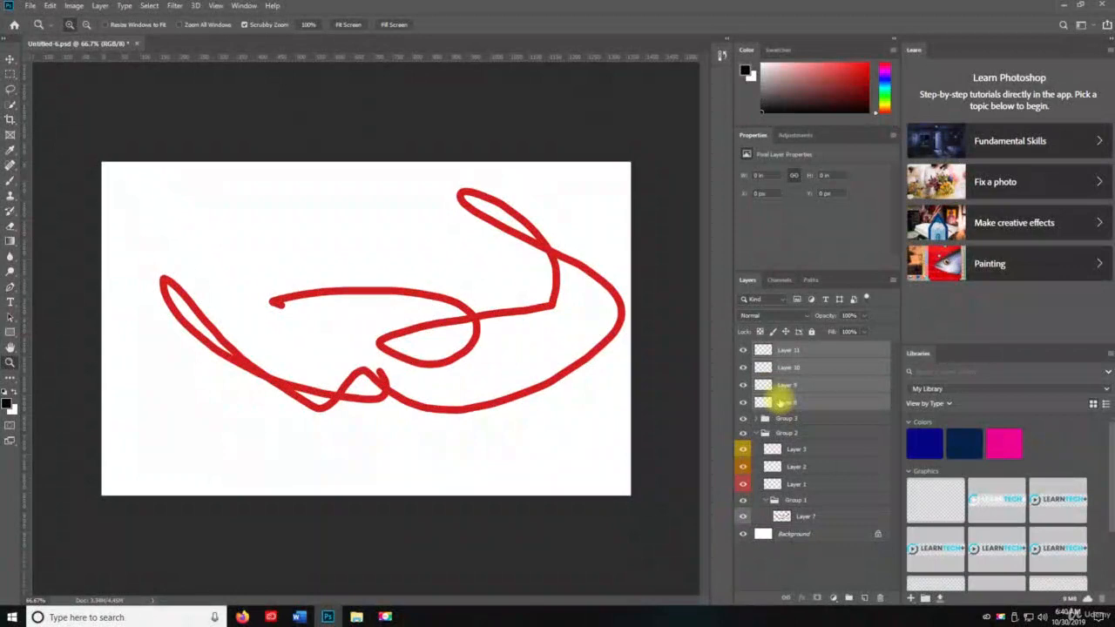
key("ctrl+slash")
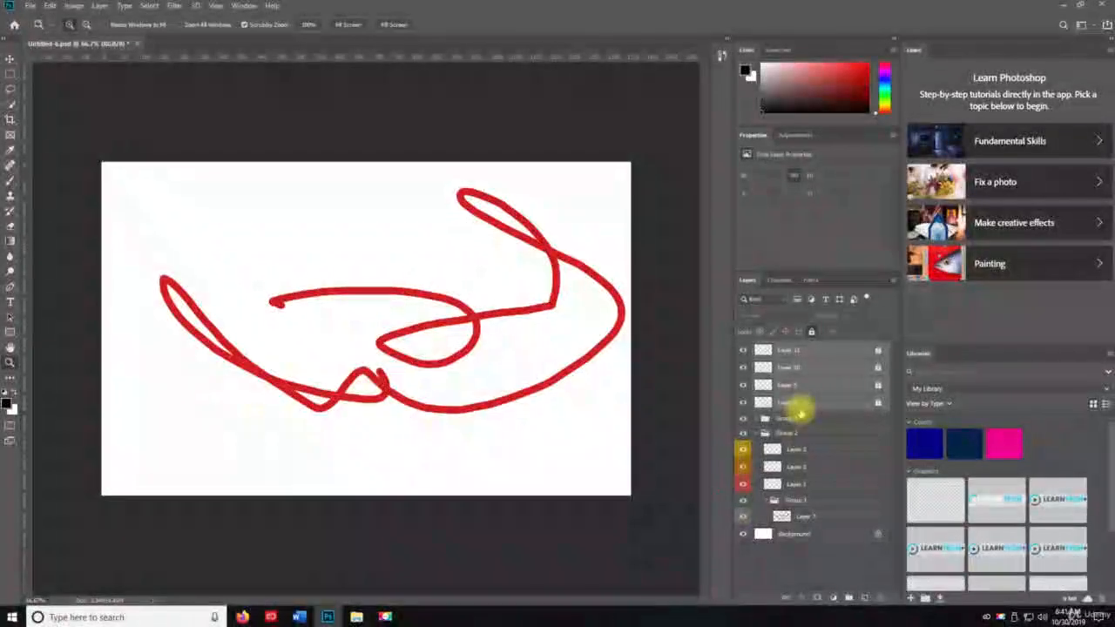
key("ctrl+slash")
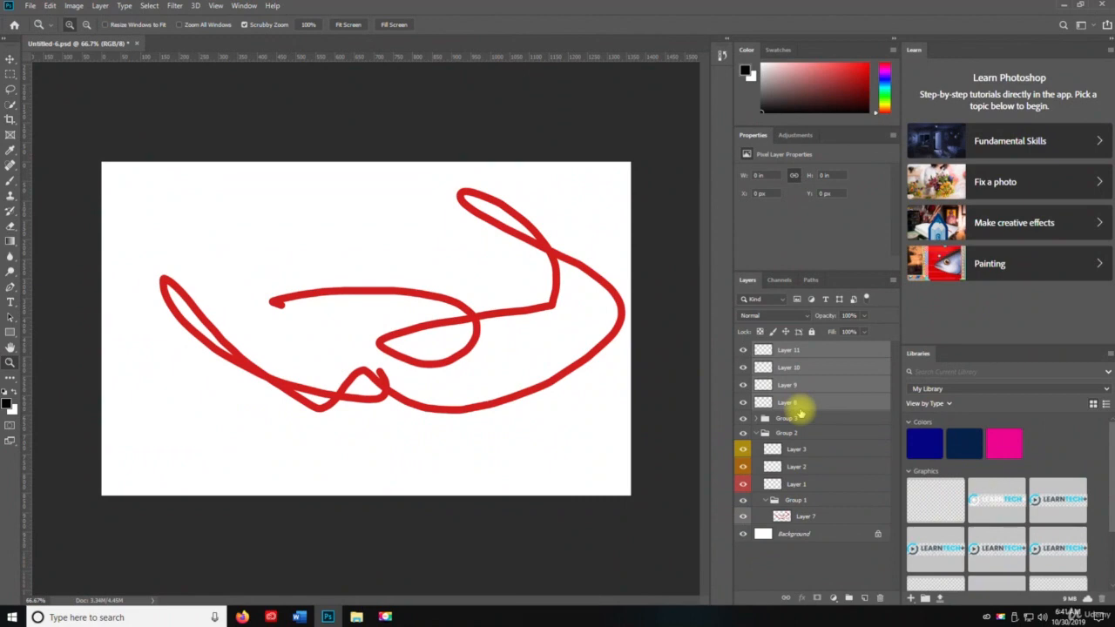
Try merging Layers 8 to 11 and merging all visible layers into the Background, and undo the merges
key("ctrl+e")
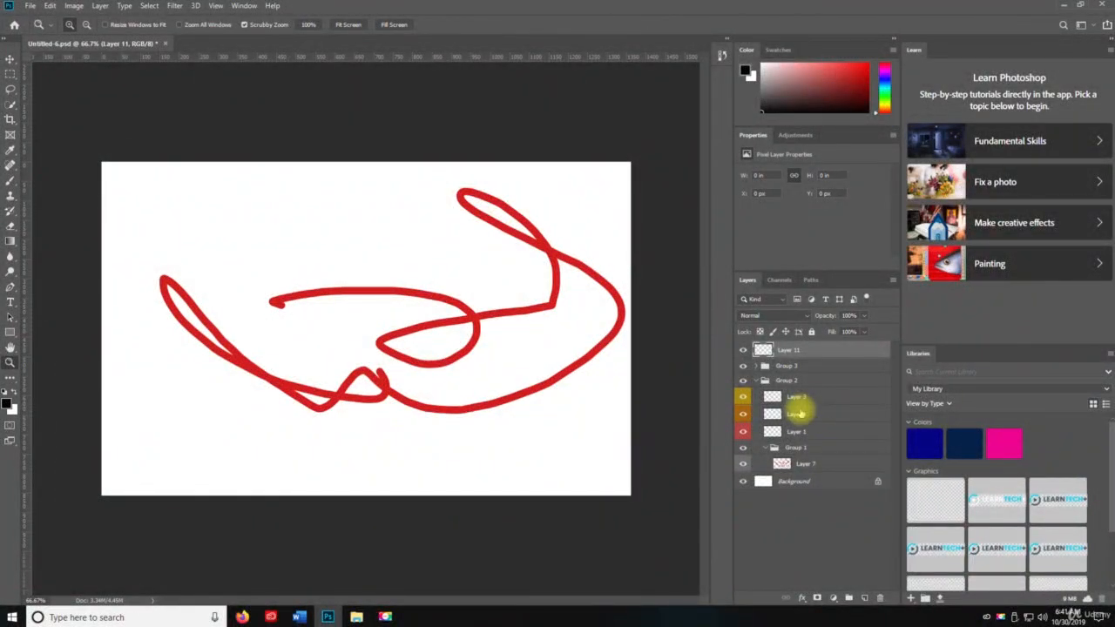
key("ctrl+shift+e")
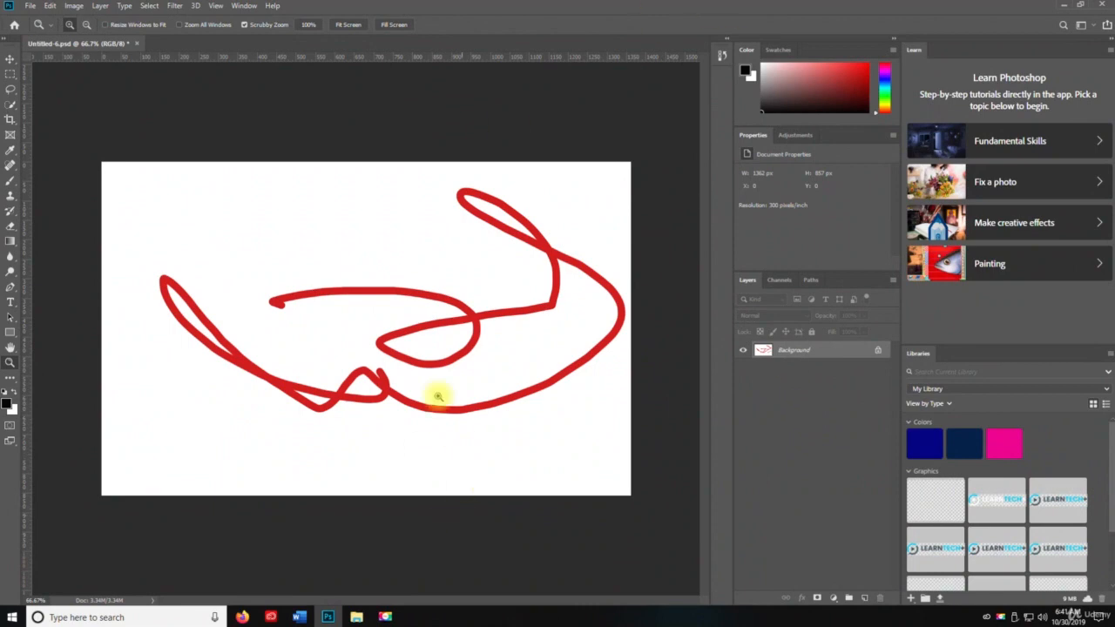
key("ctrl+s")
key("v")
key("ctrl+z")
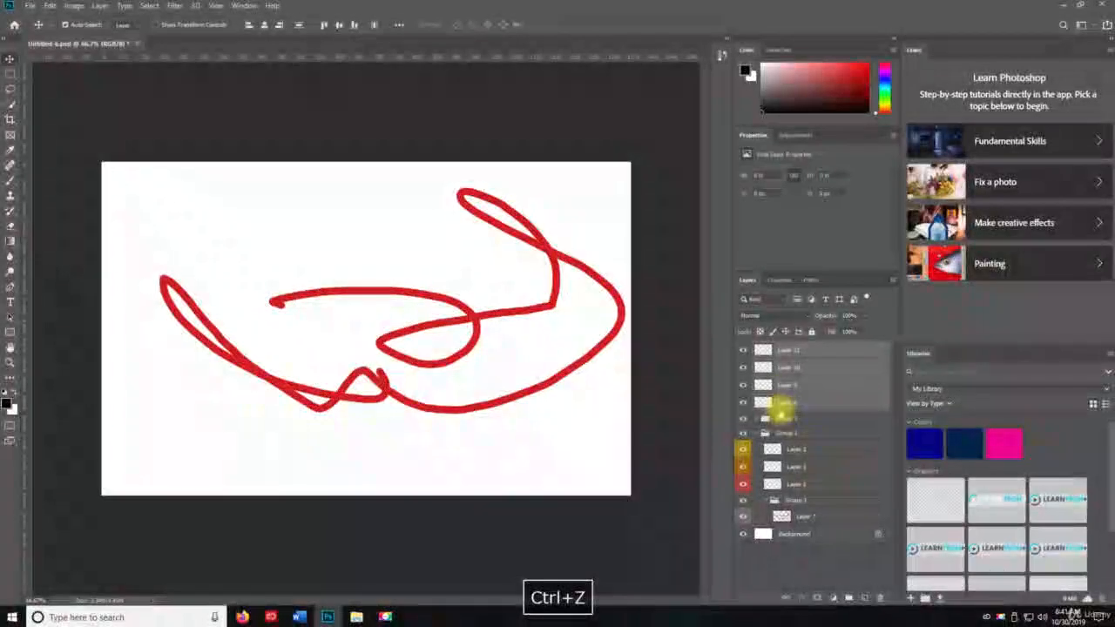
Save the Untitled-6 document with its separate layers and groups
key("ctrl+s")
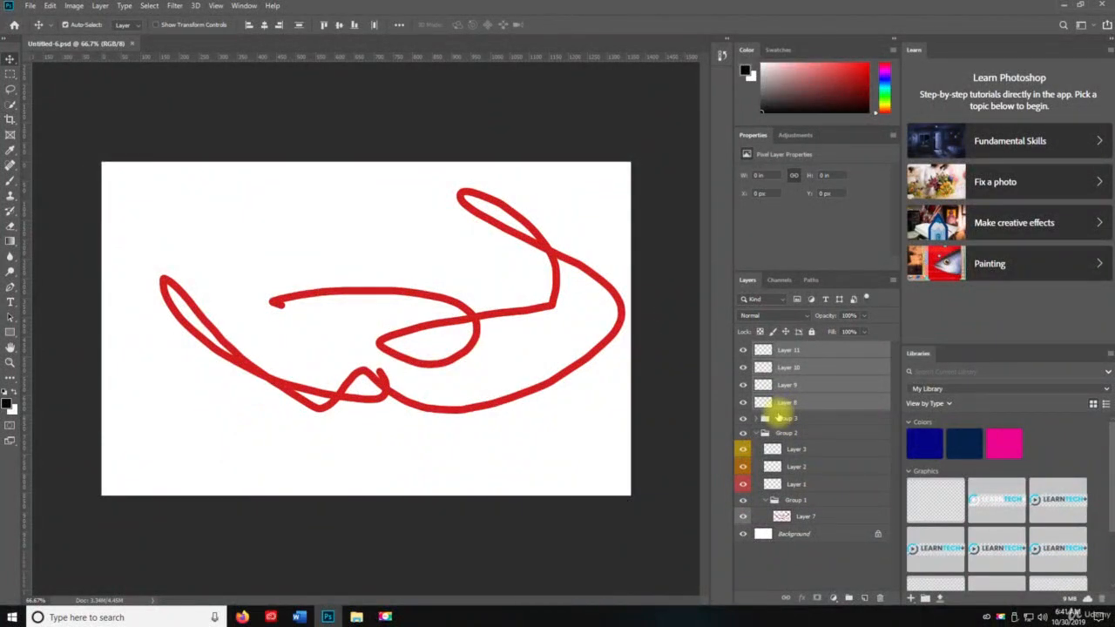